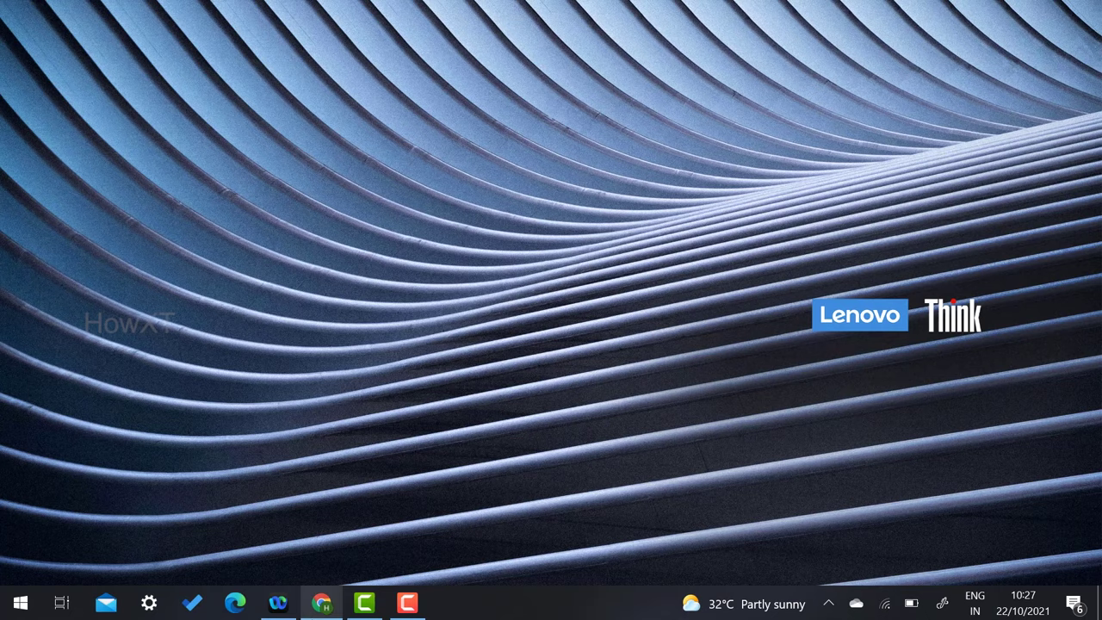
Open Chrome on the Google homepage and show the Google apps list scrolled down to Drive.
click(321, 603)
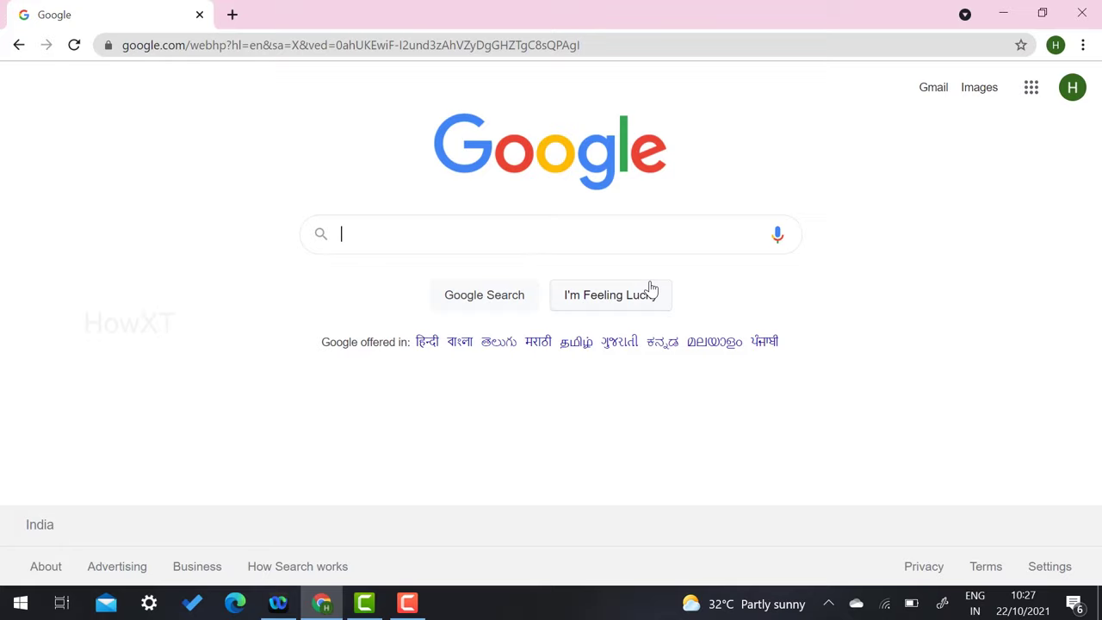
click(1031, 90)
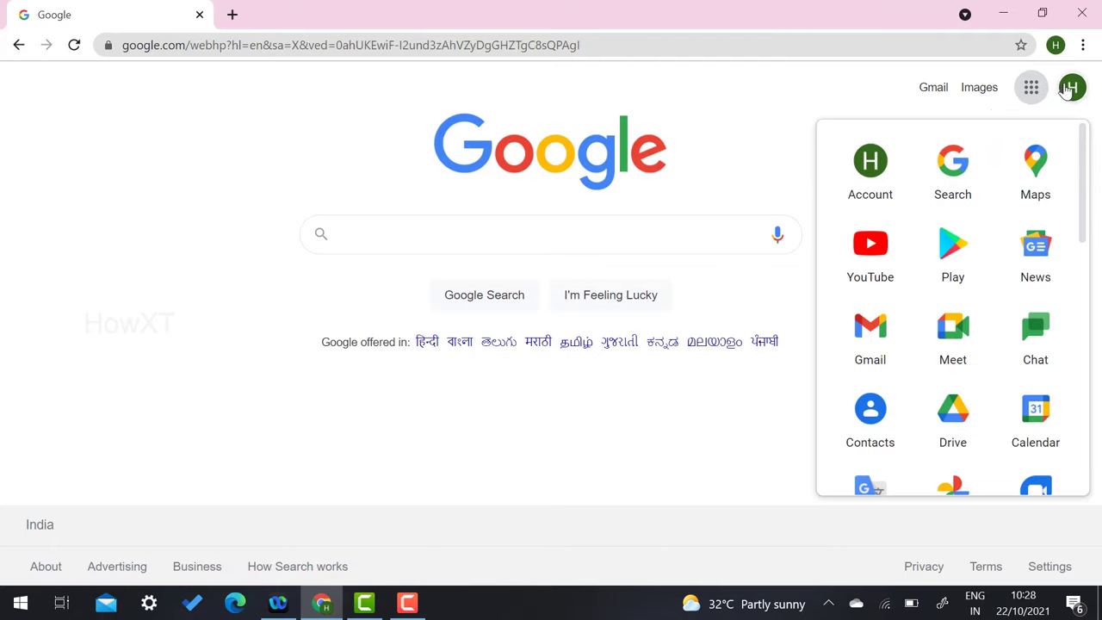
click(1031, 93)
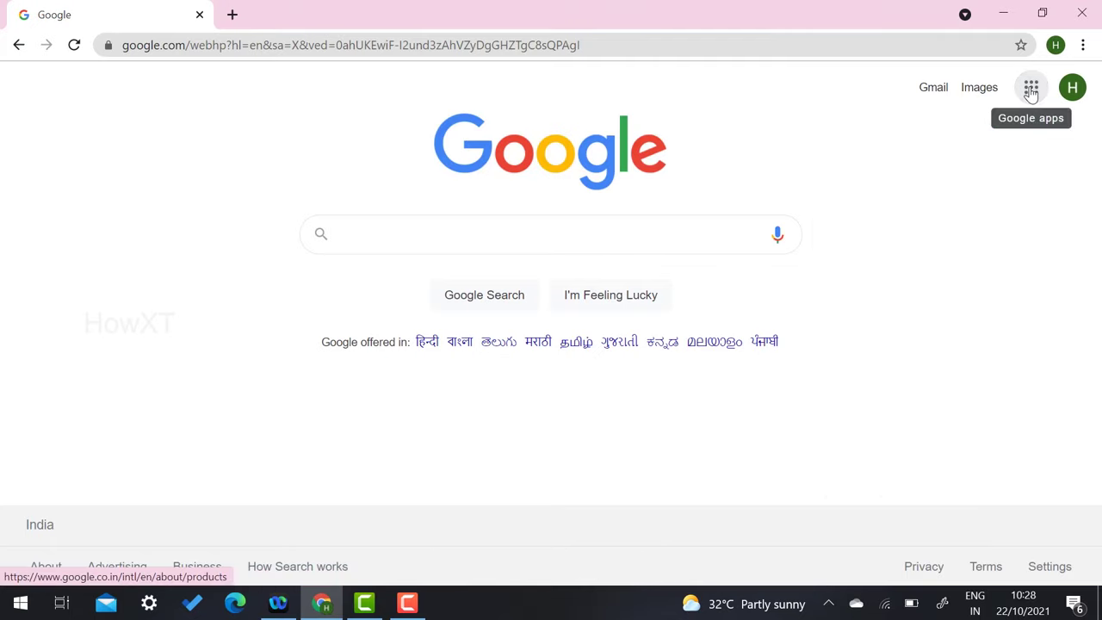
click(1031, 93)
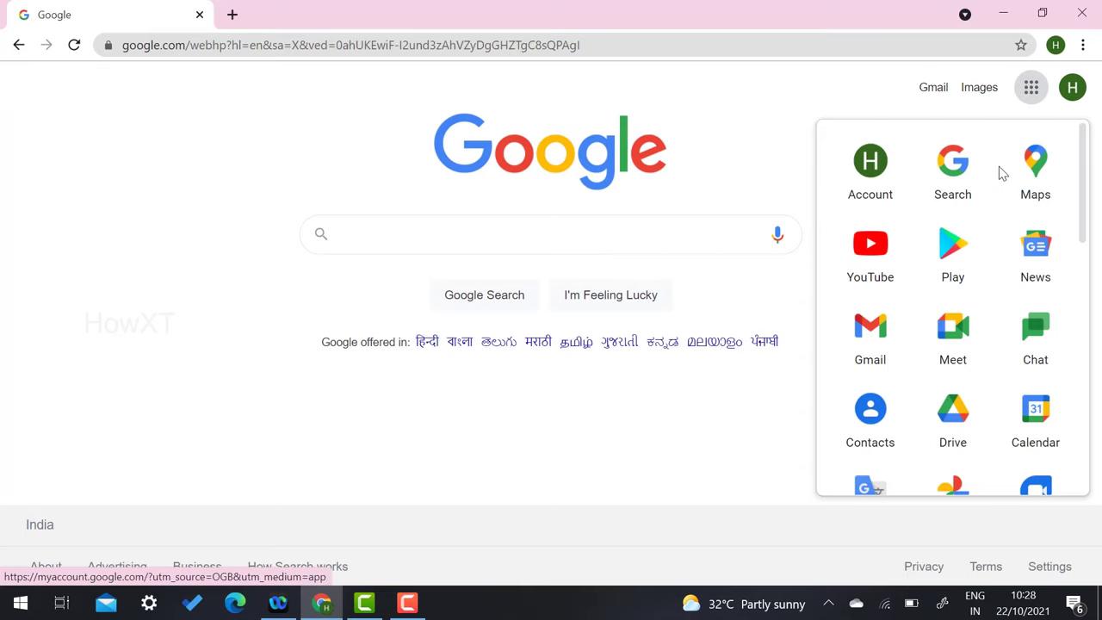
scroll(1000, 172, down, 1)
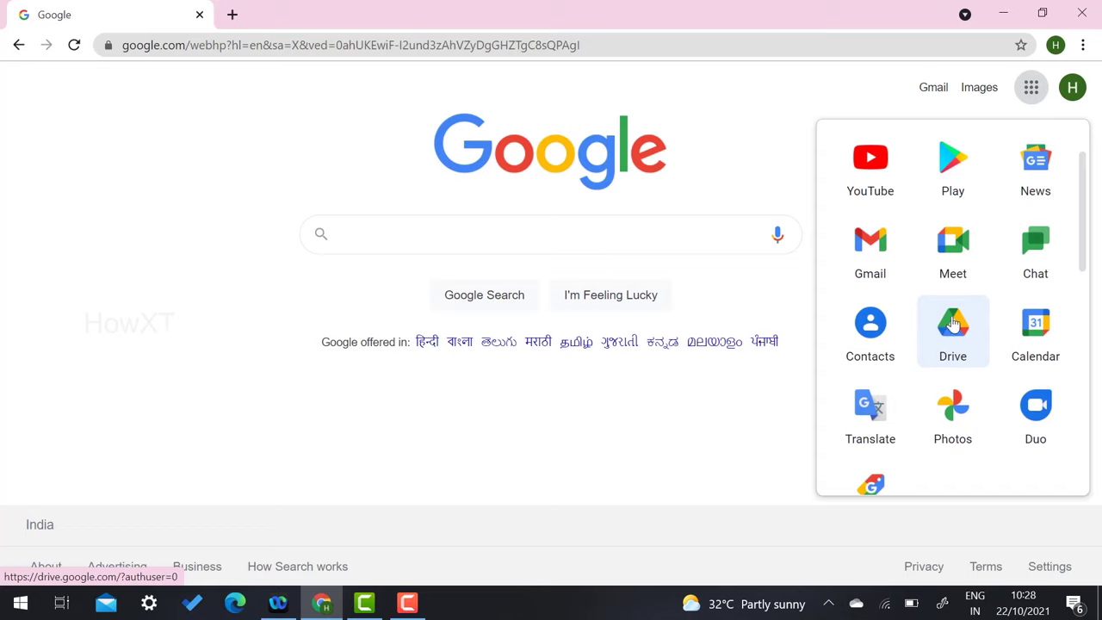
Launch Google Drive from the apps list and browse My Drive's suggested items and files.
click(953, 336)
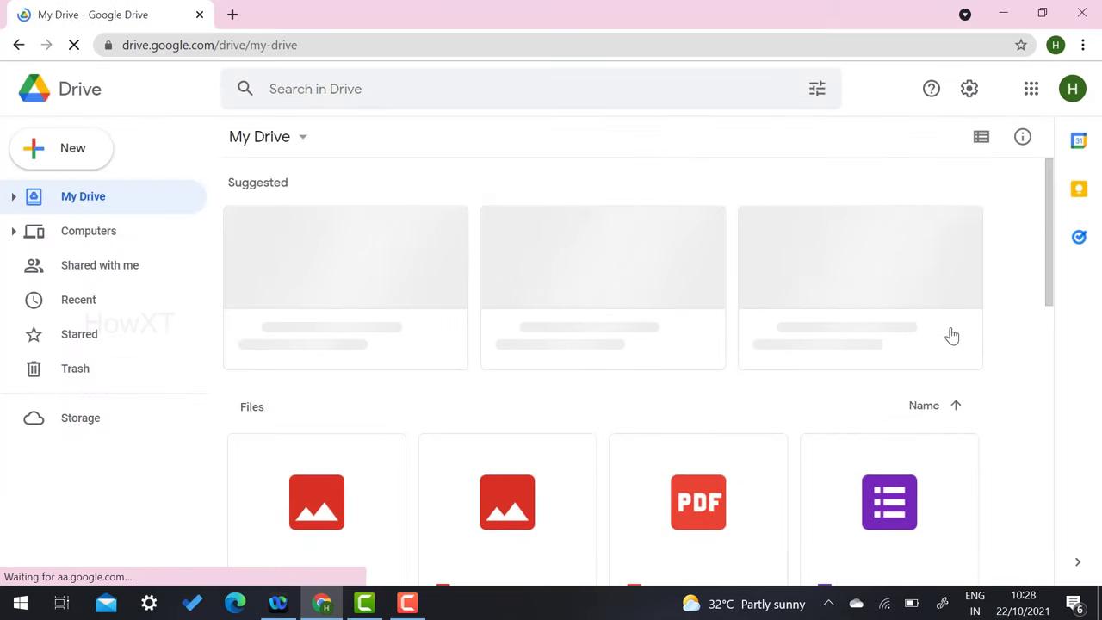
scroll(950, 335, down, 1)
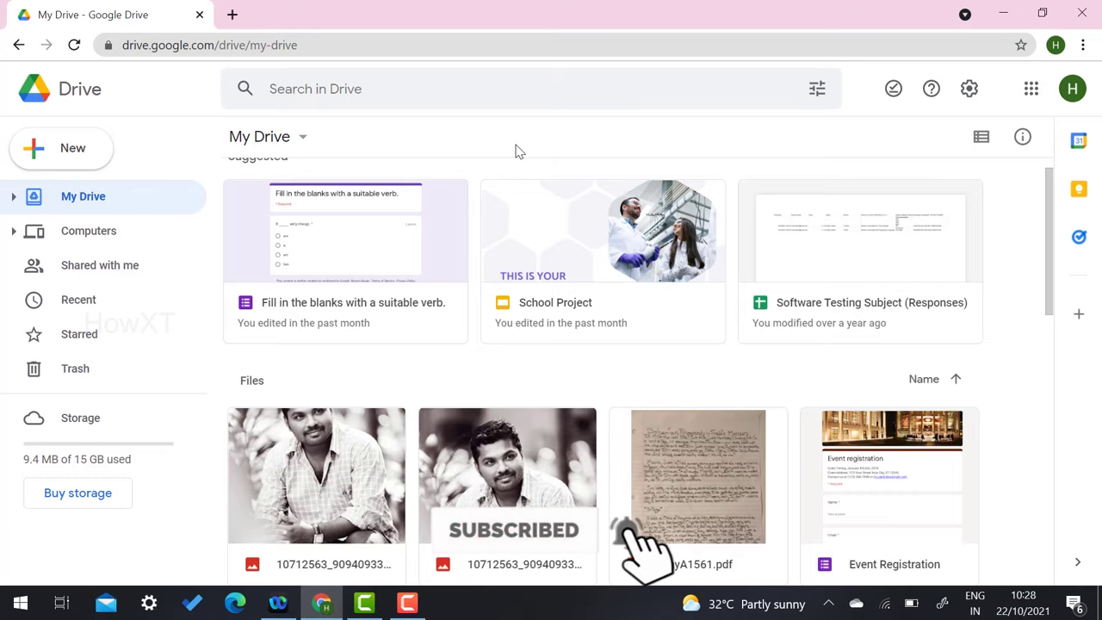
scroll(558, 239, up, 1)
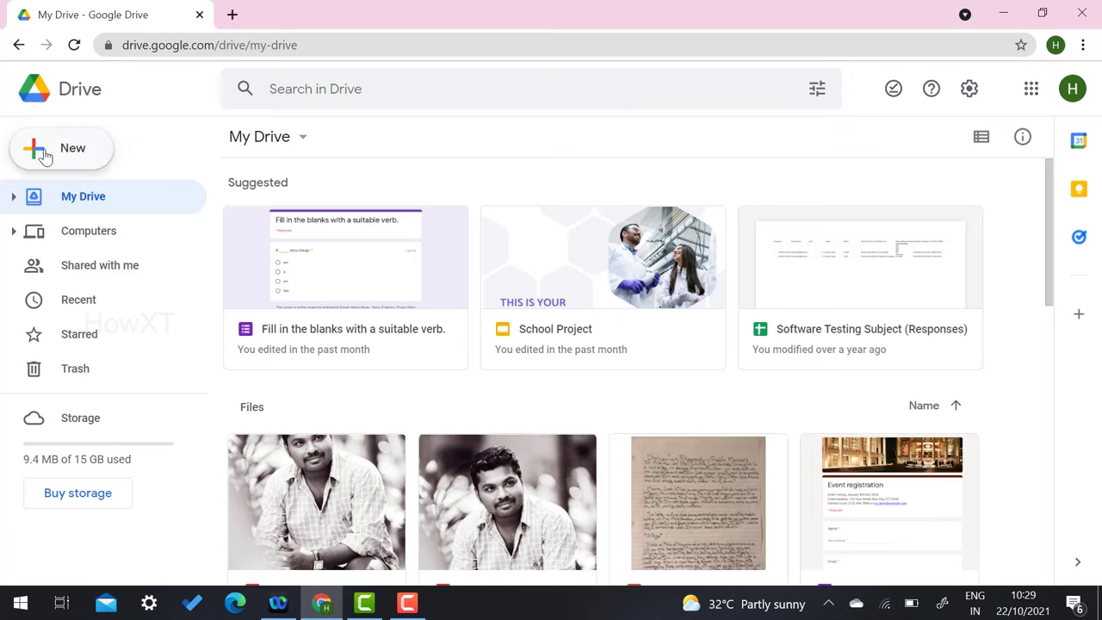
Add a new folder named 'Online Information' to My Drive.
click(70, 148)
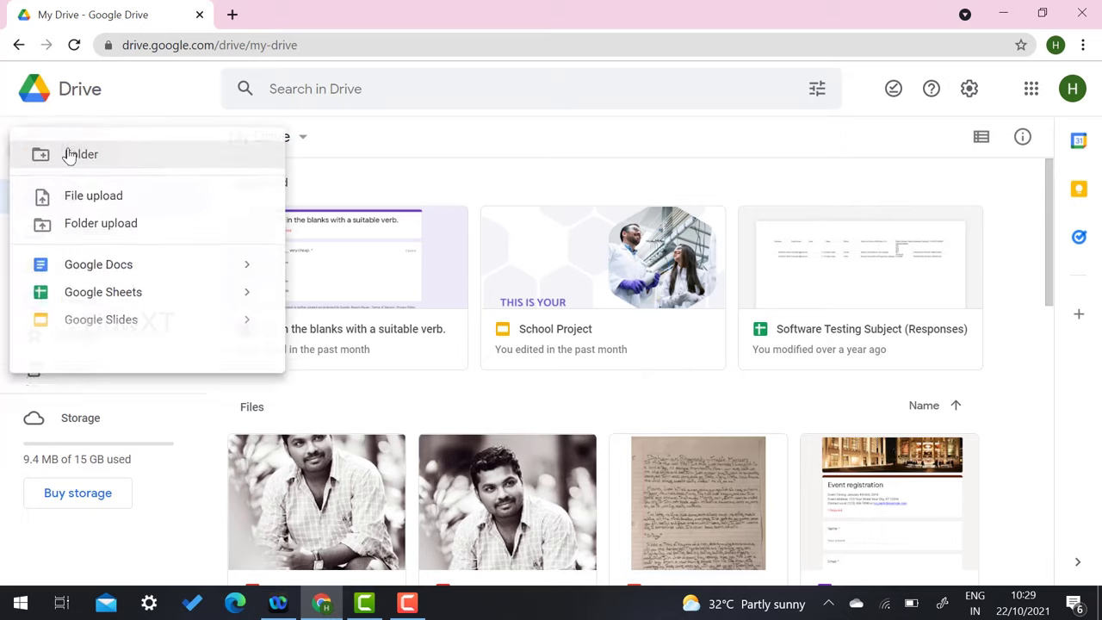
click(114, 161)
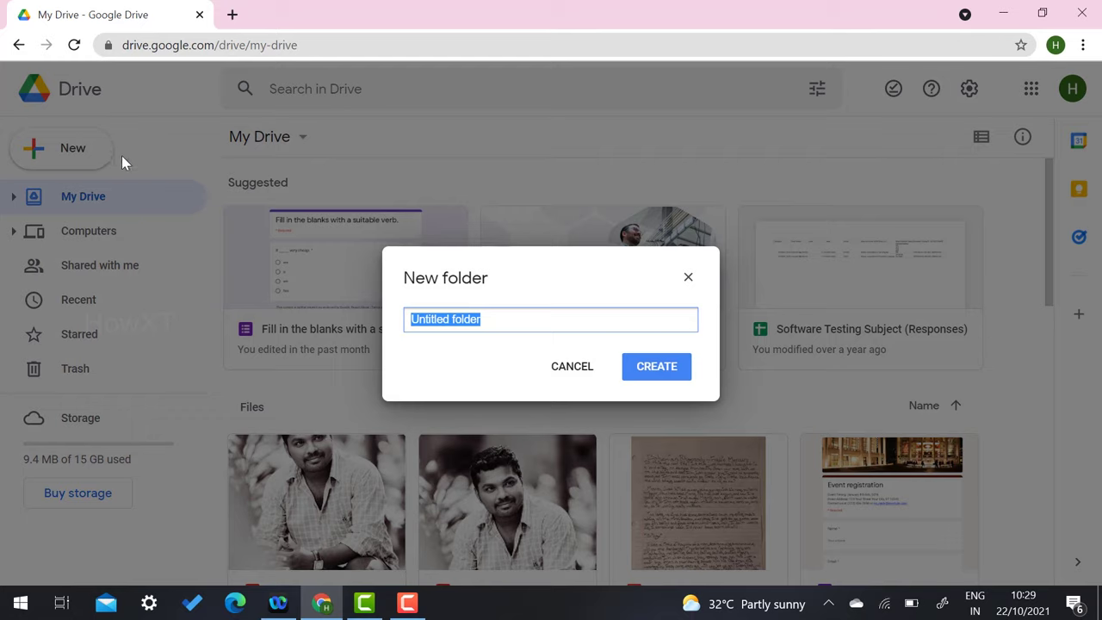
text(On)
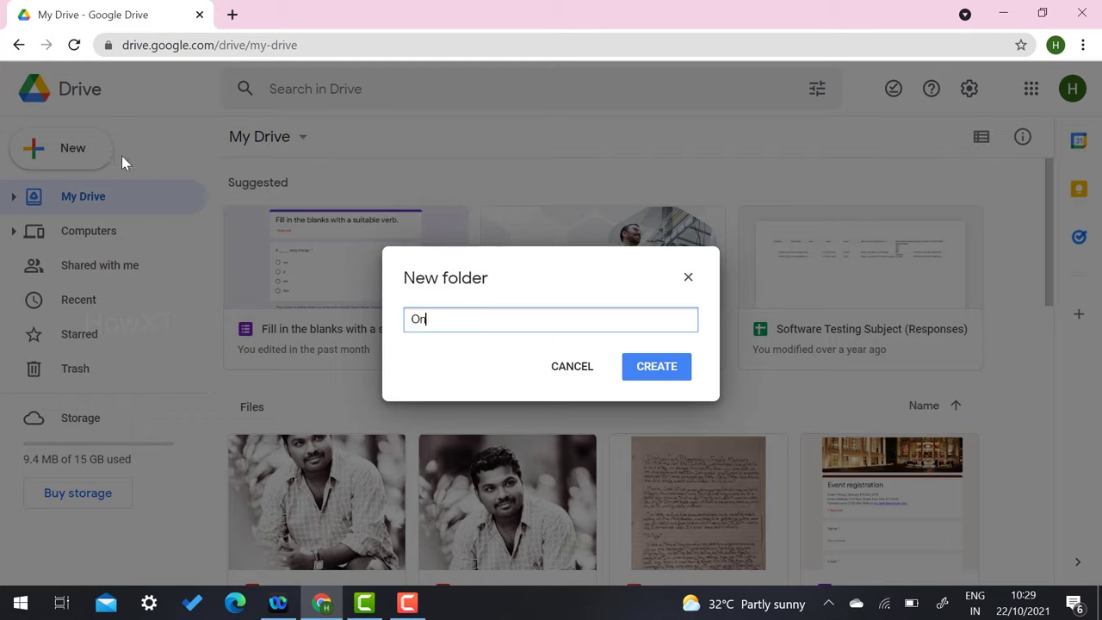
text(line Information)
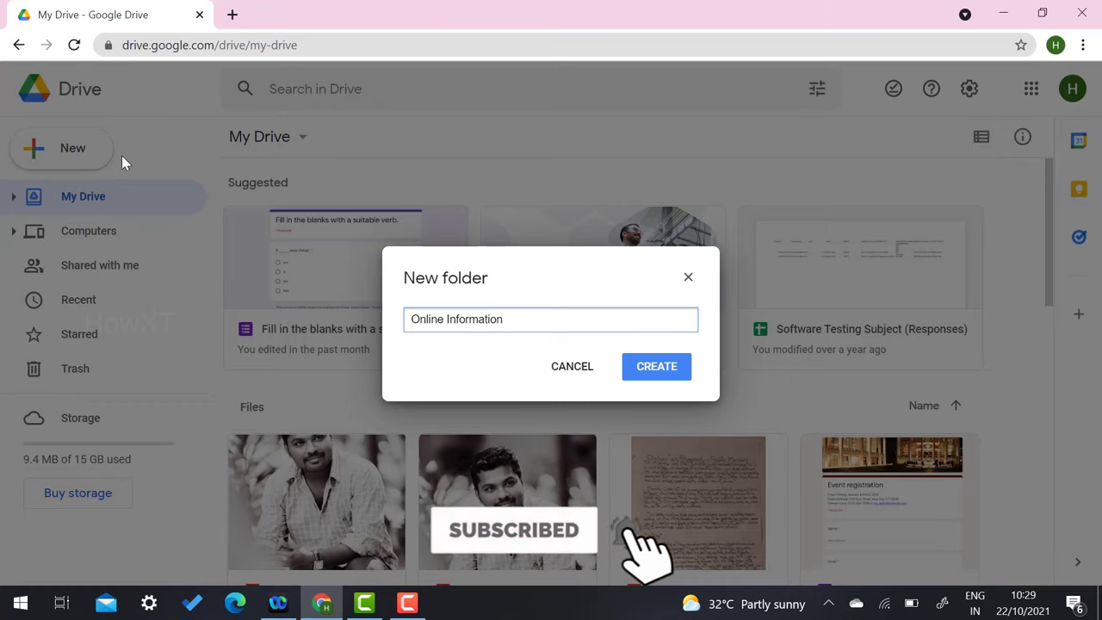
click(660, 368)
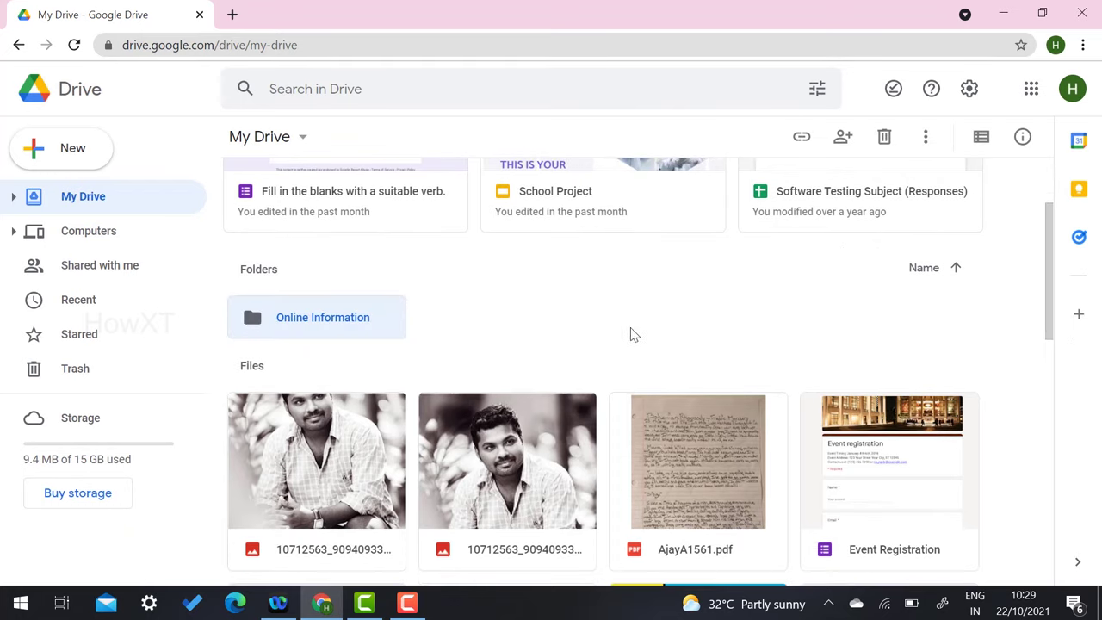
Go into the empty Online Information folder in Drive.
double_click(298, 324)
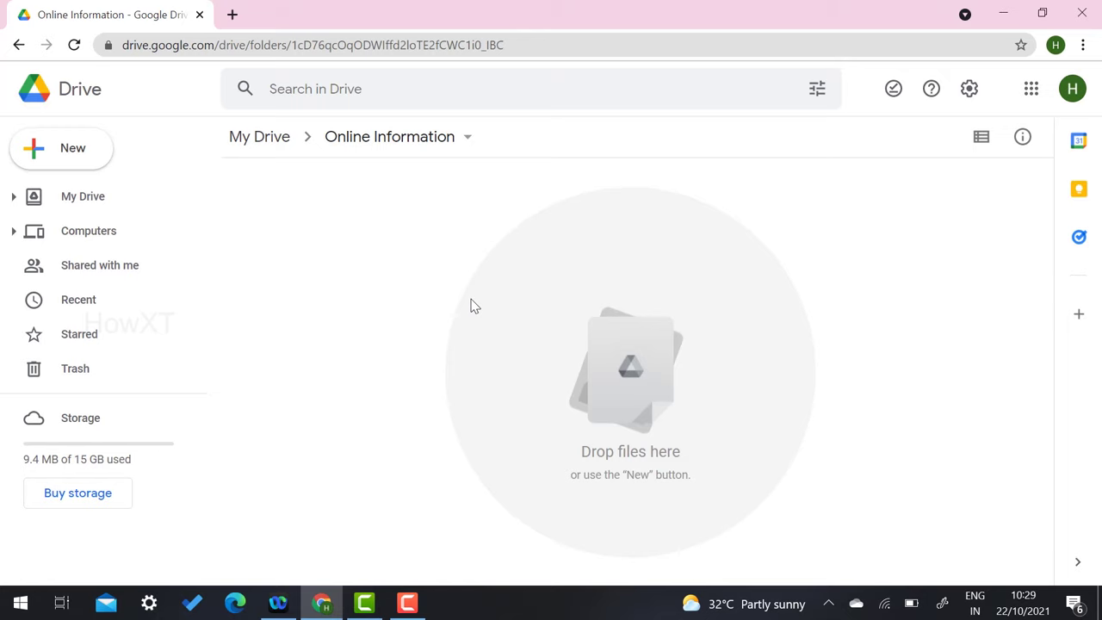
key(super+e)
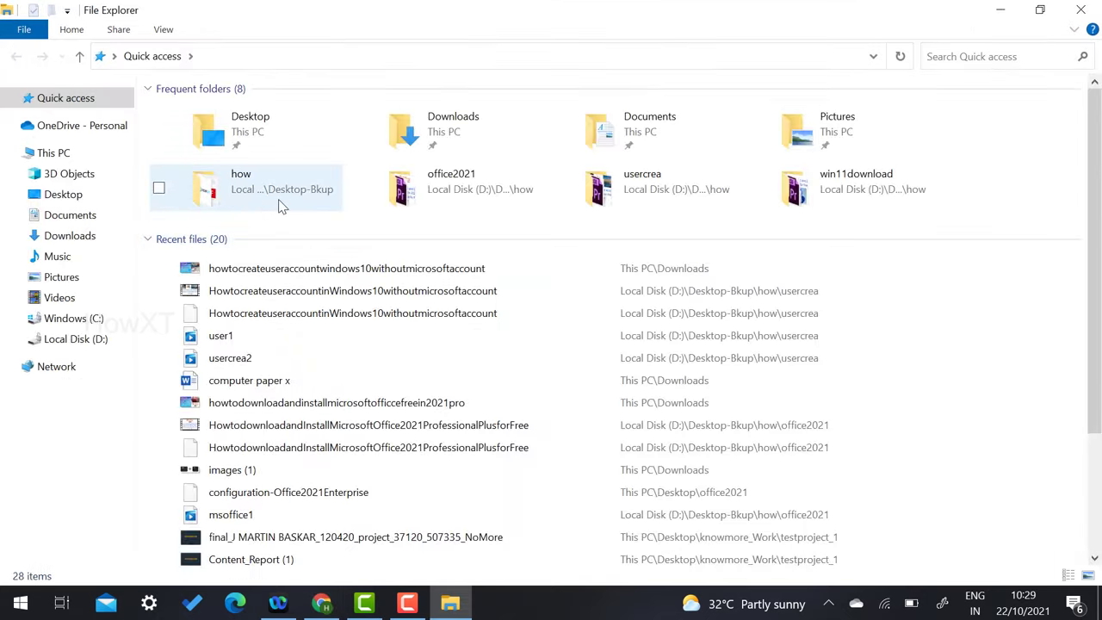
Upload Financial.xlsx from Documents > excel into the Drive Online Information folder.
click(96, 220)
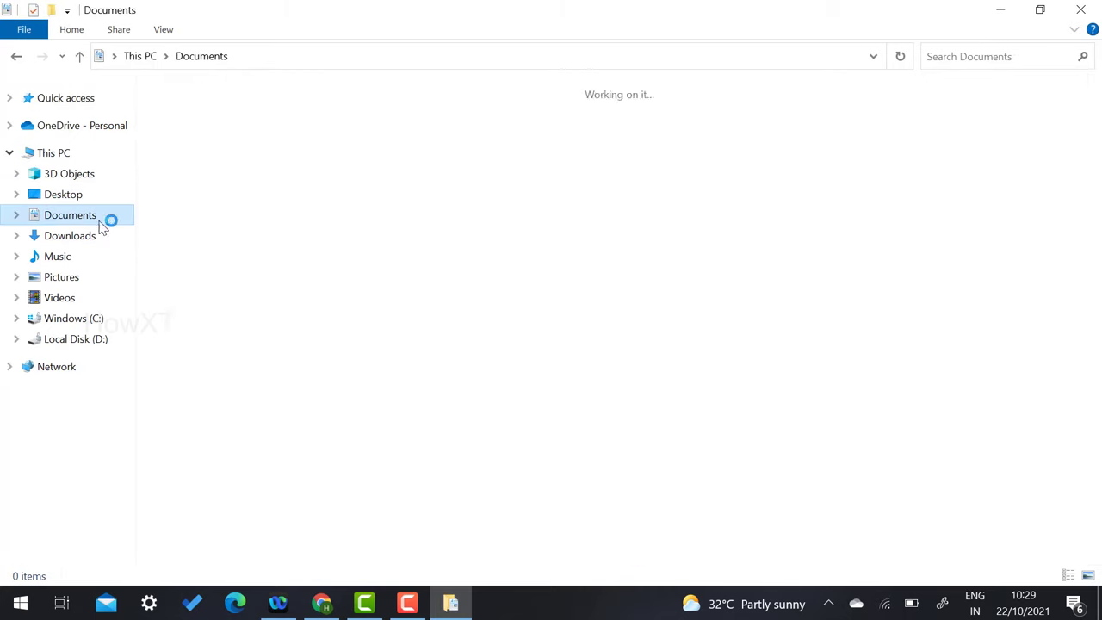
scroll(504, 301, down, 6)
scroll(500, 294, up, 3)
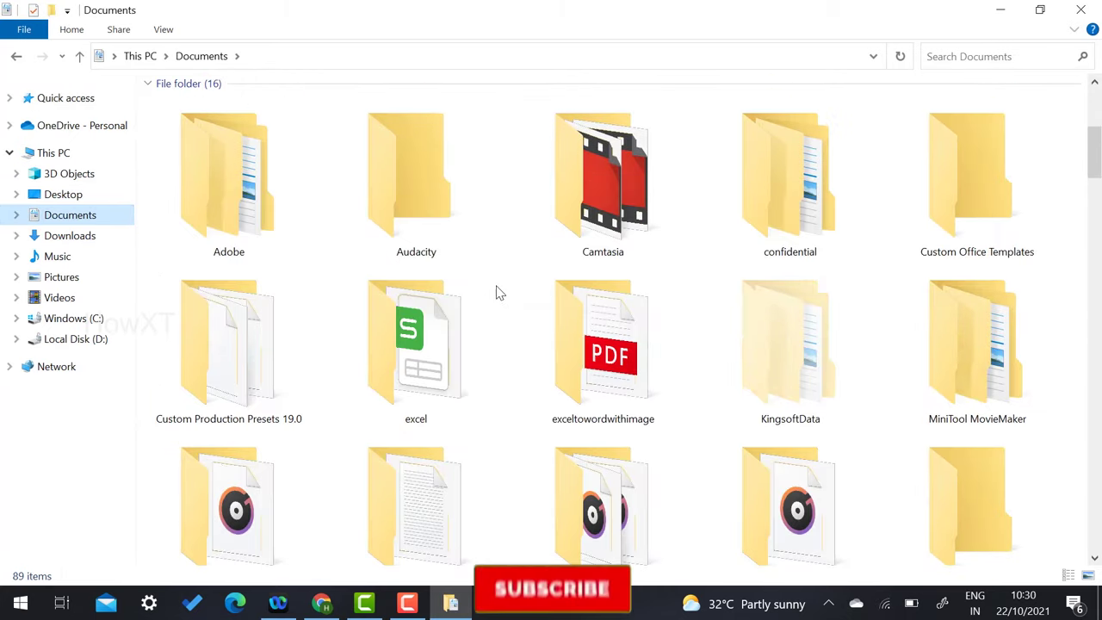
double_click(388, 364)
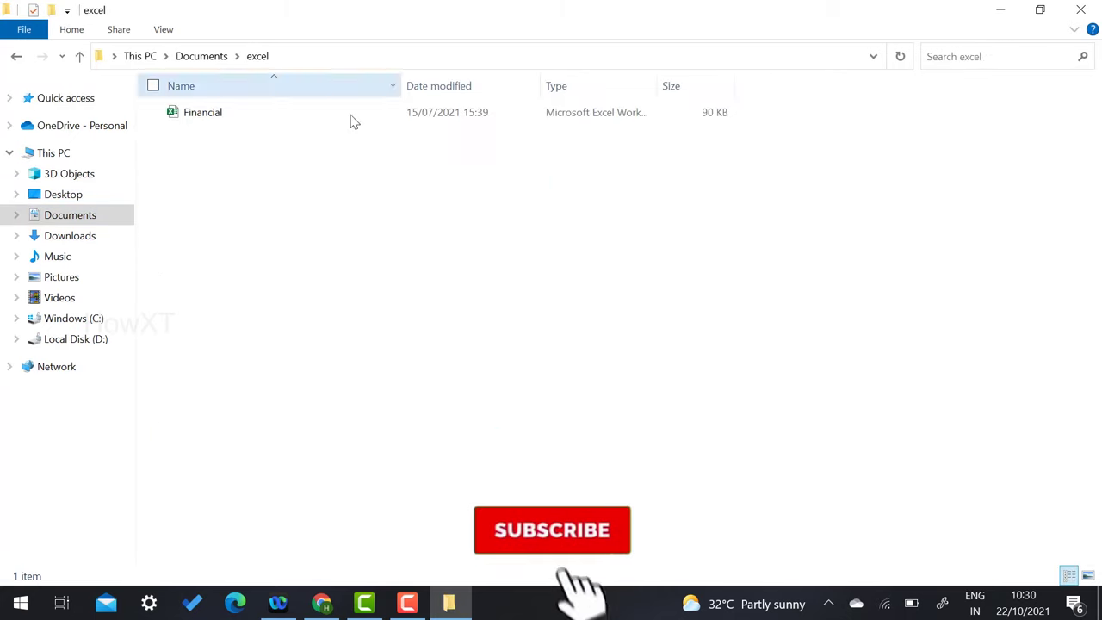
click(191, 116)
drag(192, 117, 449, 299)
key(alt+Tab)
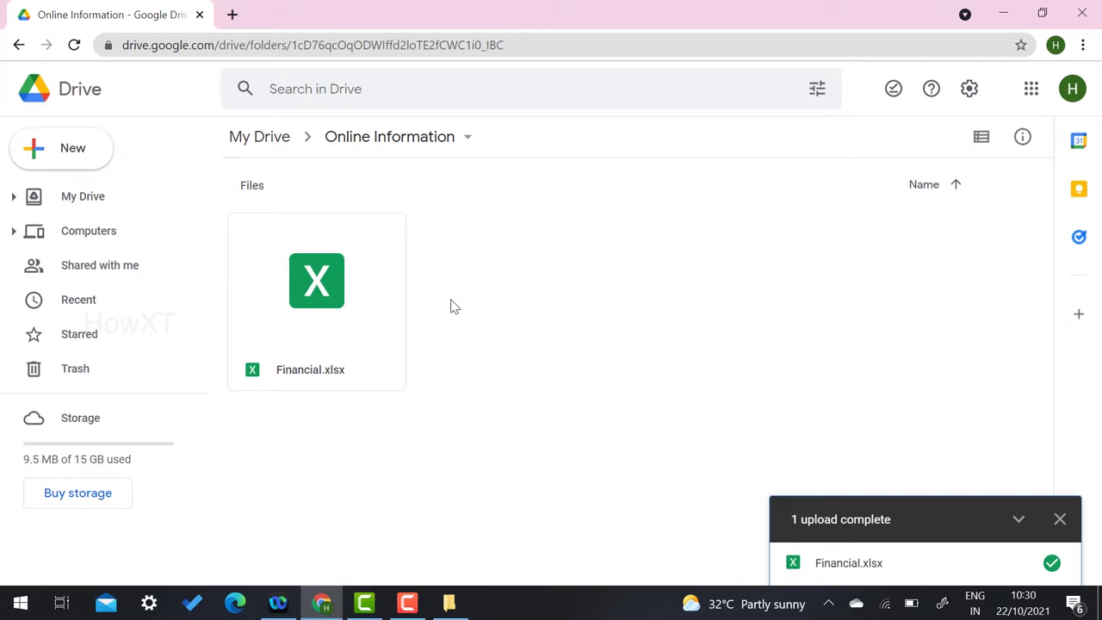
Return to My Drive and bring up the Online Information folder's context menu.
click(269, 140)
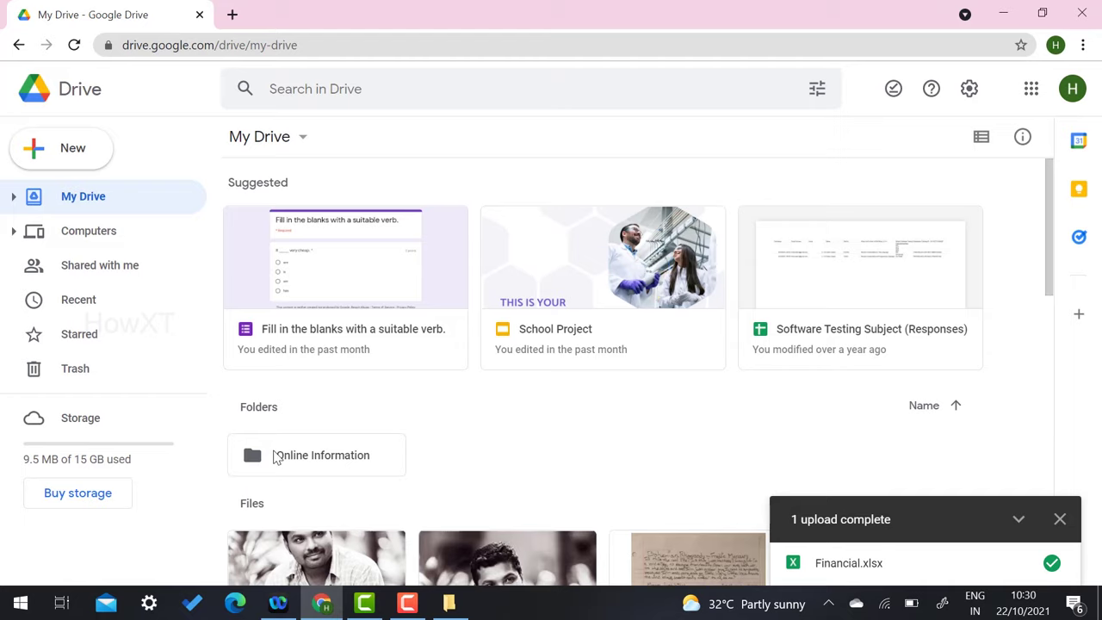
click(331, 461)
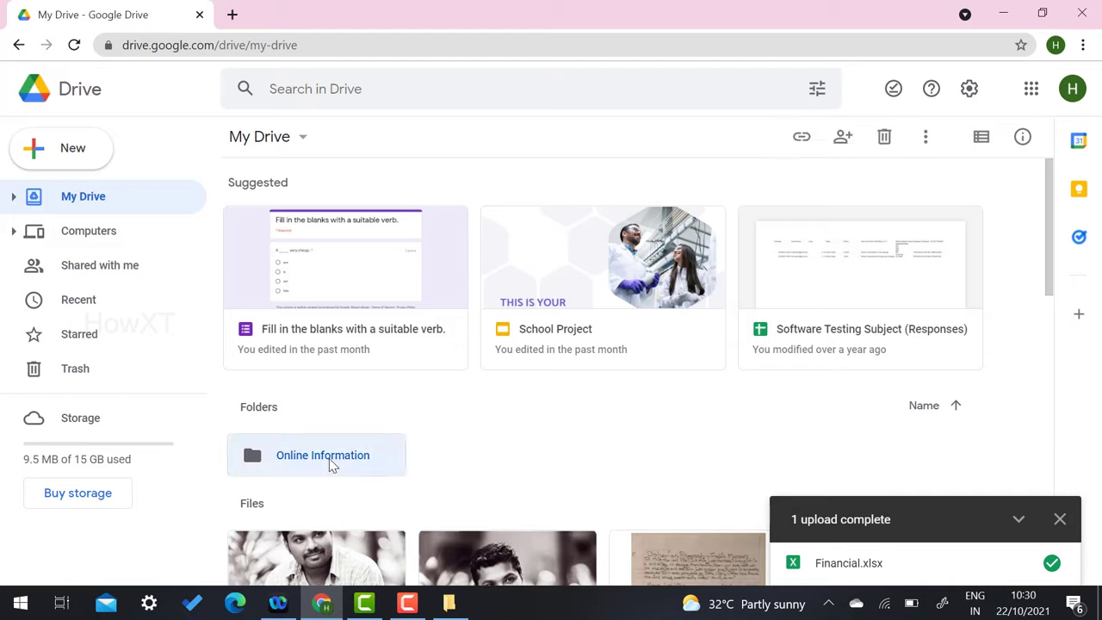
right_click(329, 461)
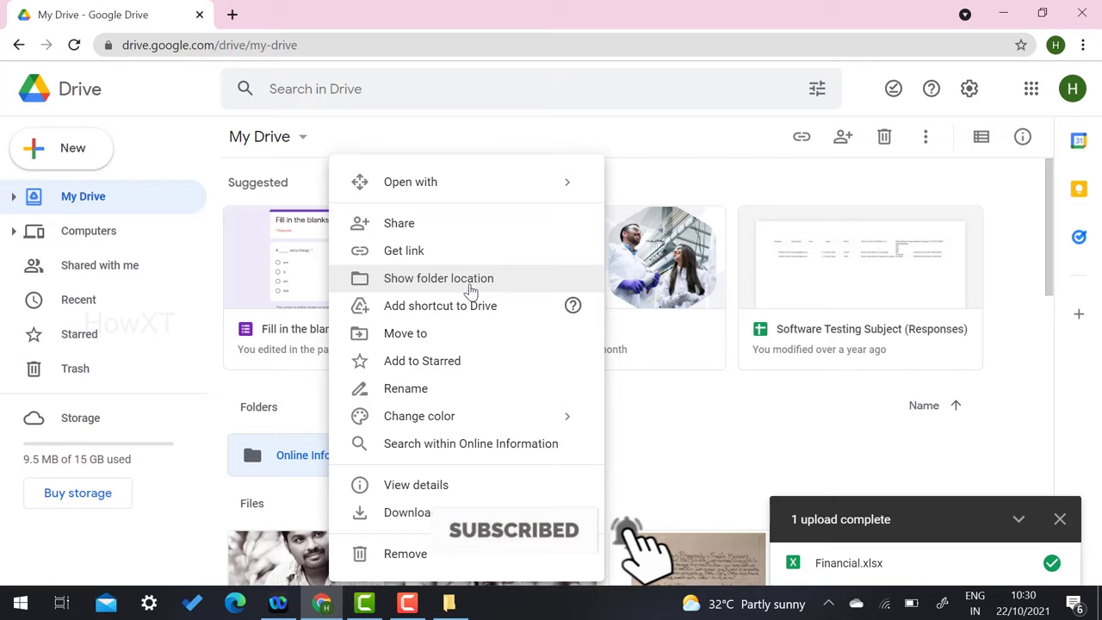
click(403, 253)
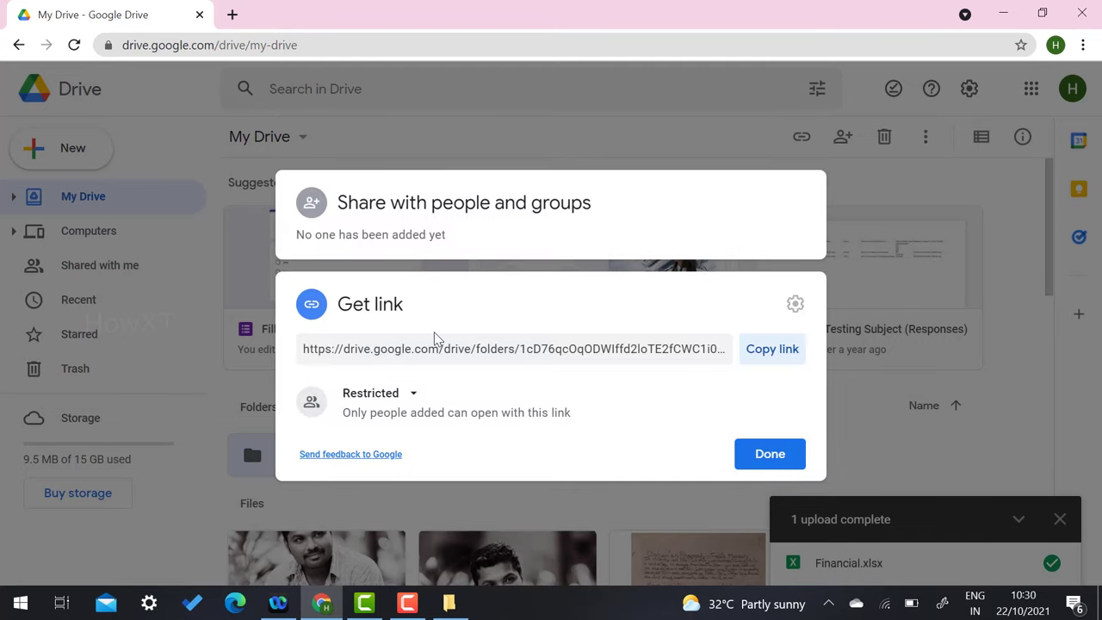
click(413, 396)
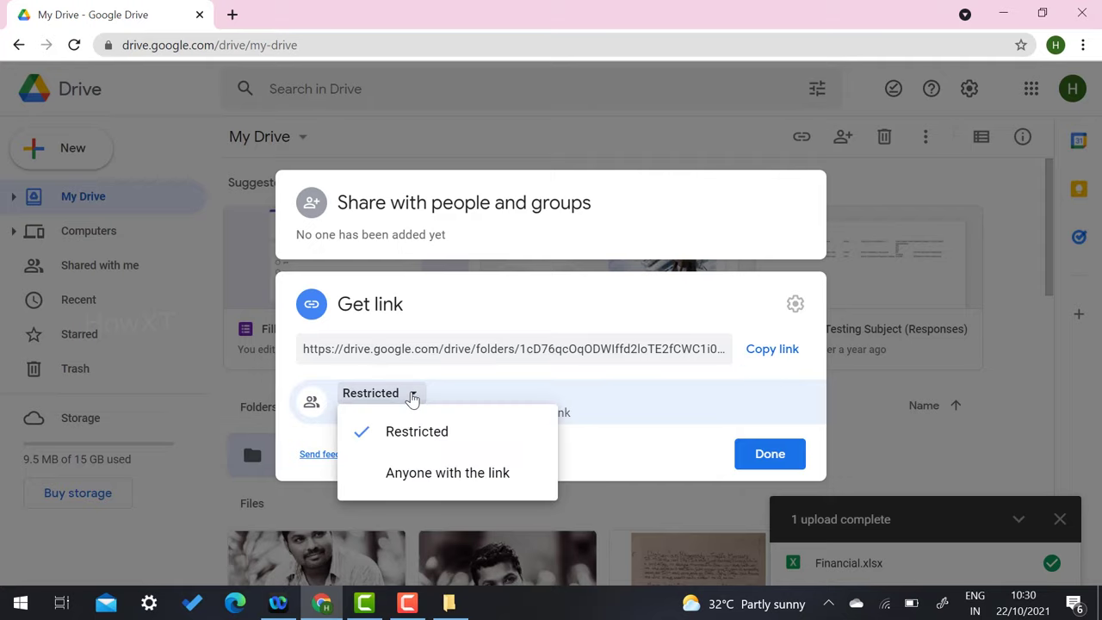
click(442, 483)
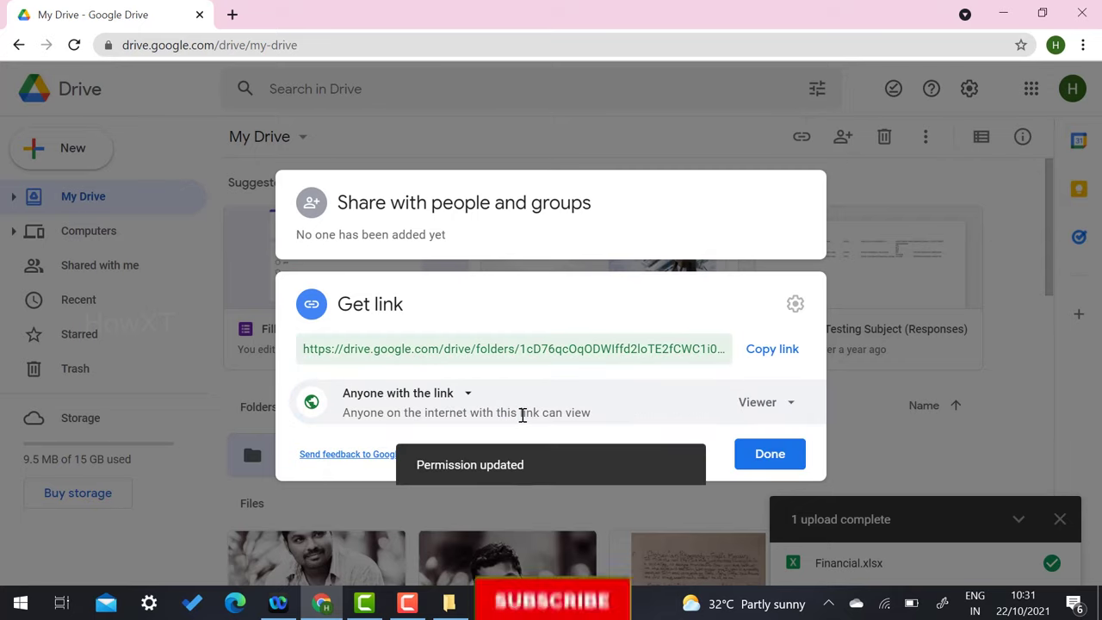
click(762, 405)
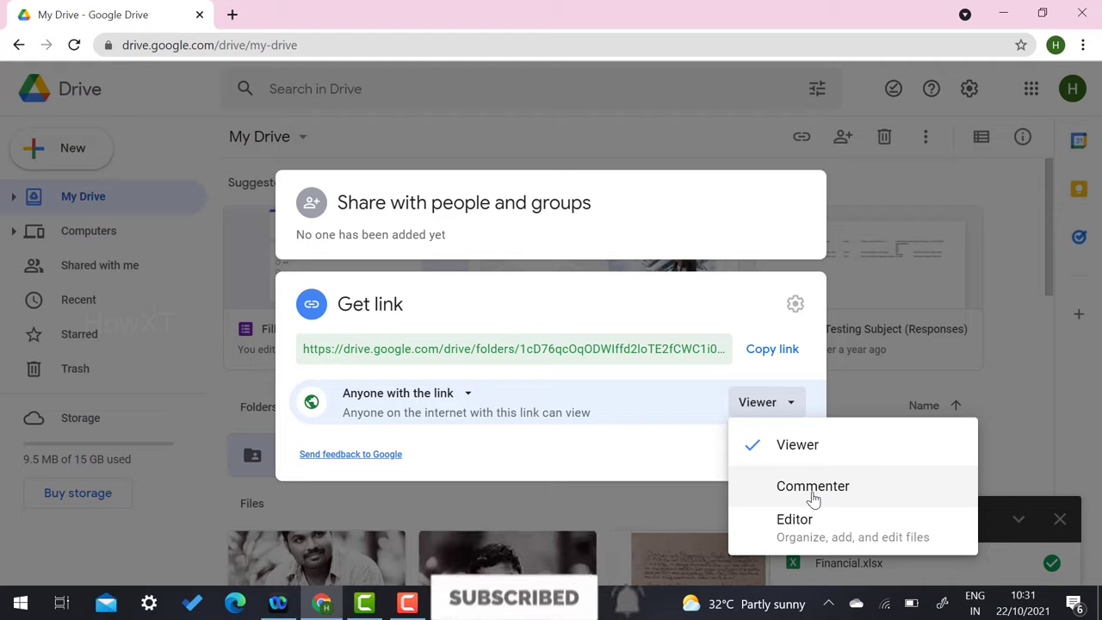
click(455, 394)
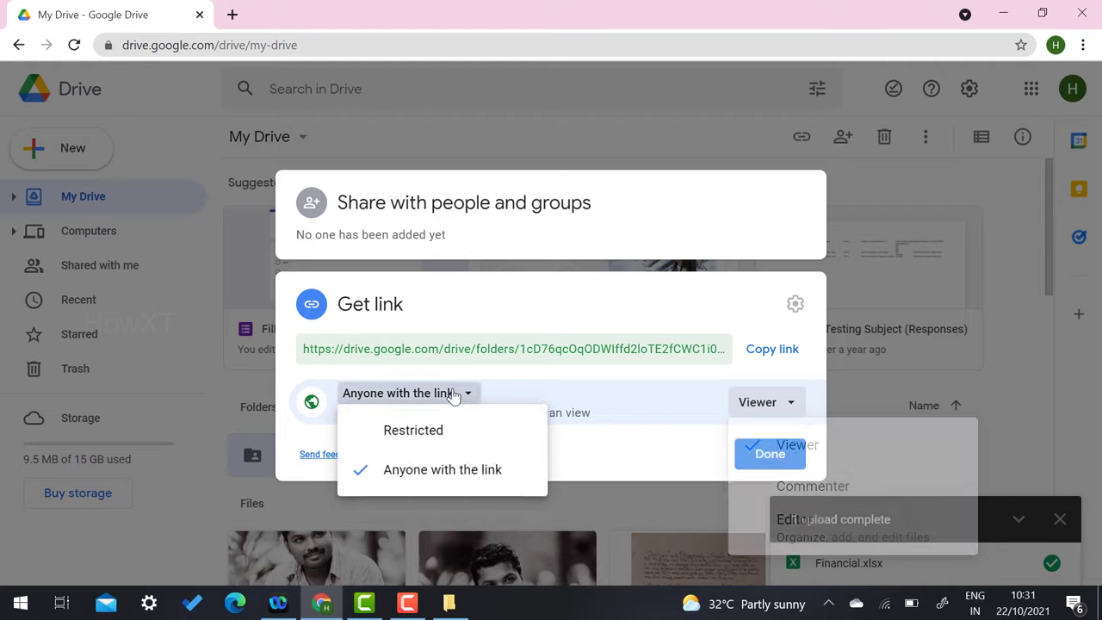
click(446, 435)
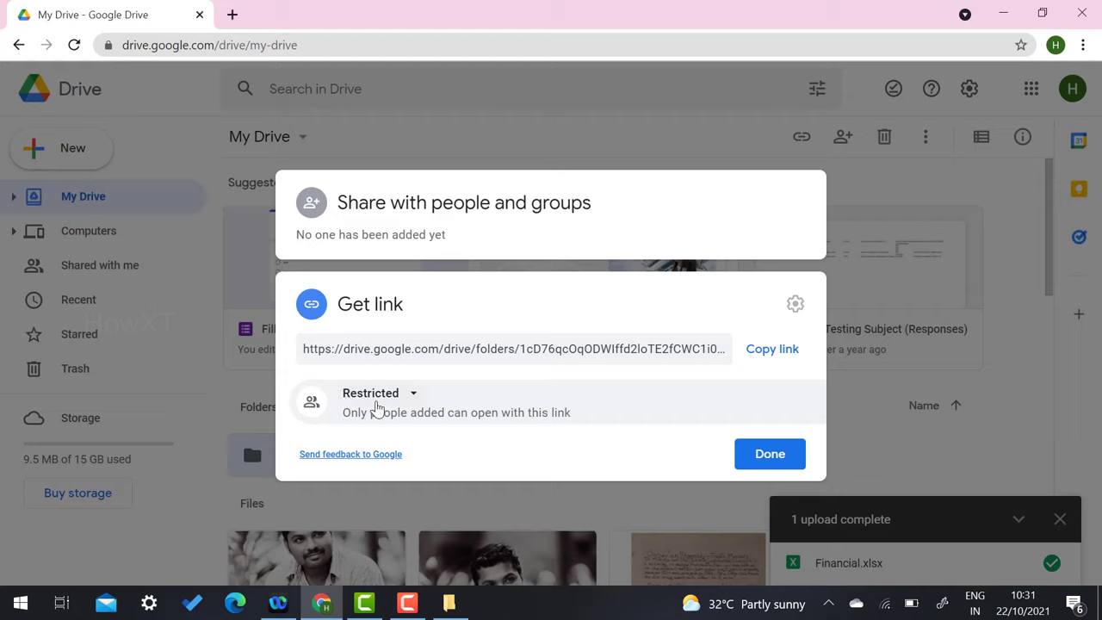
Give anyone with the link Editor access to the folder and copy its sharing link.
click(380, 408)
click(412, 462)
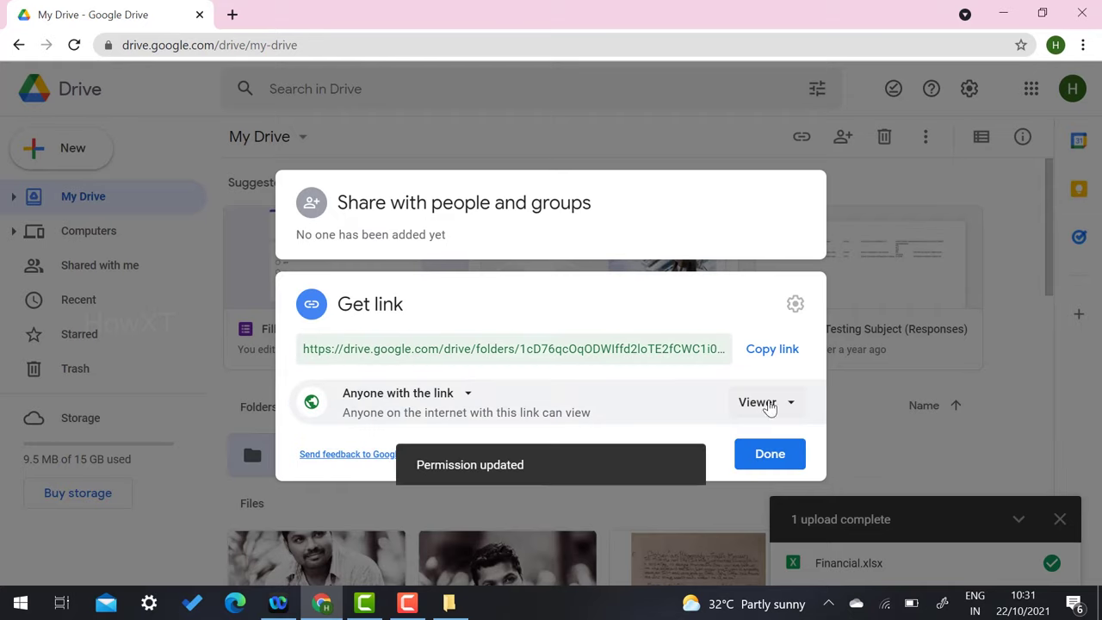
click(766, 402)
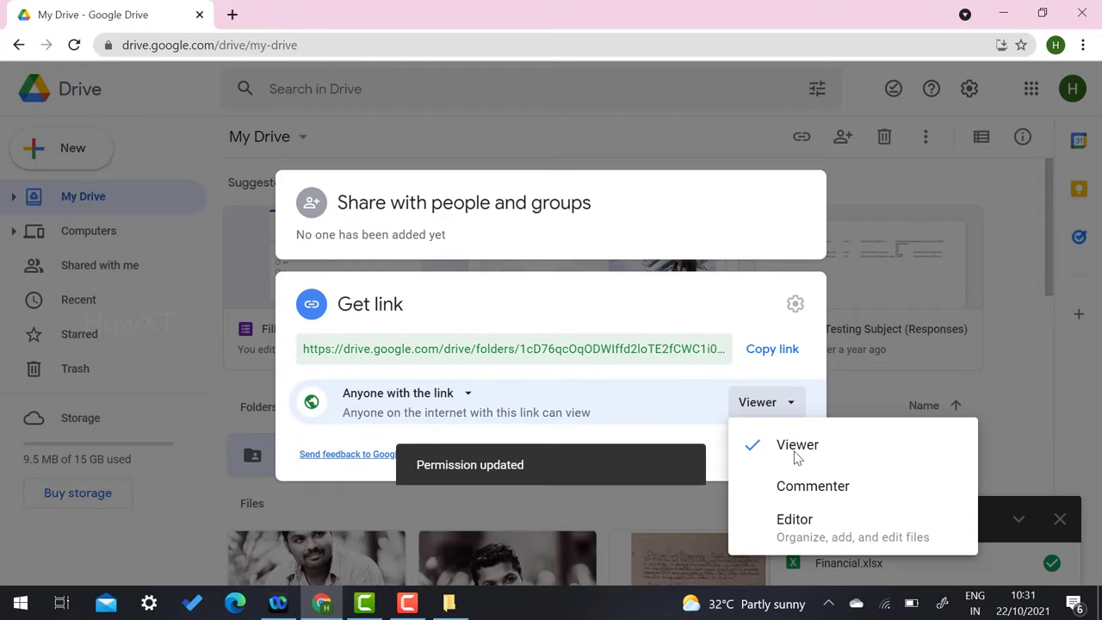
click(810, 525)
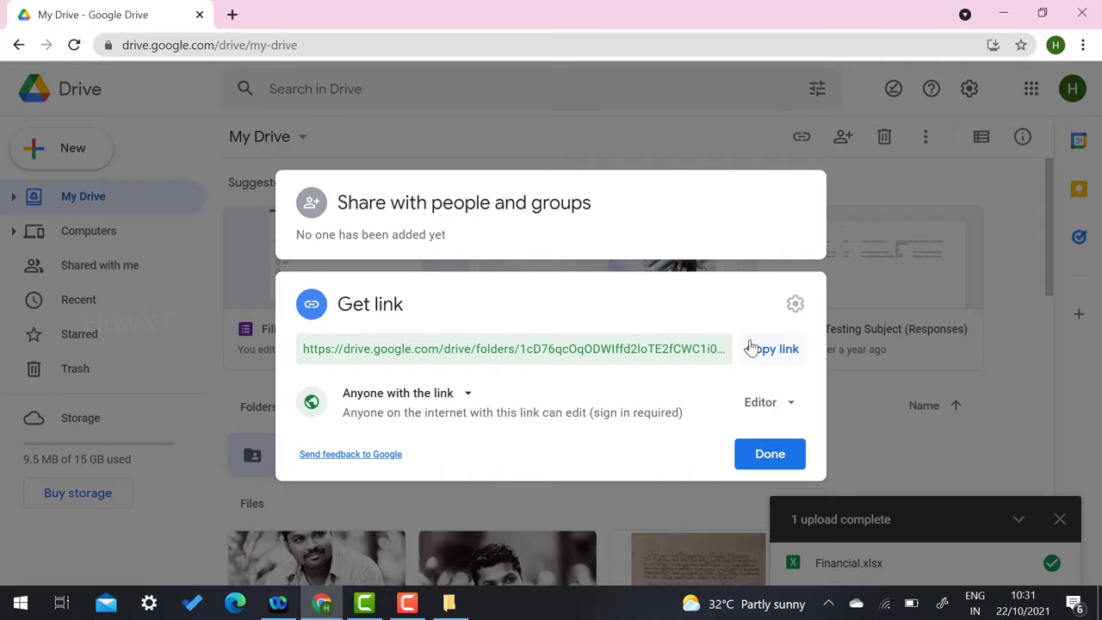
click(775, 350)
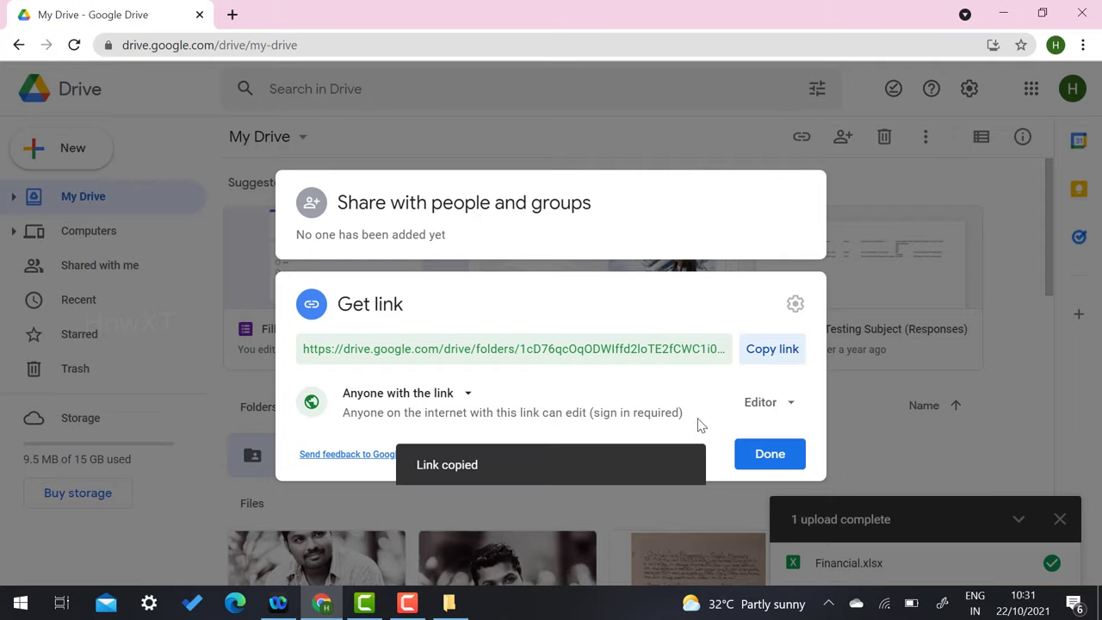
click(775, 456)
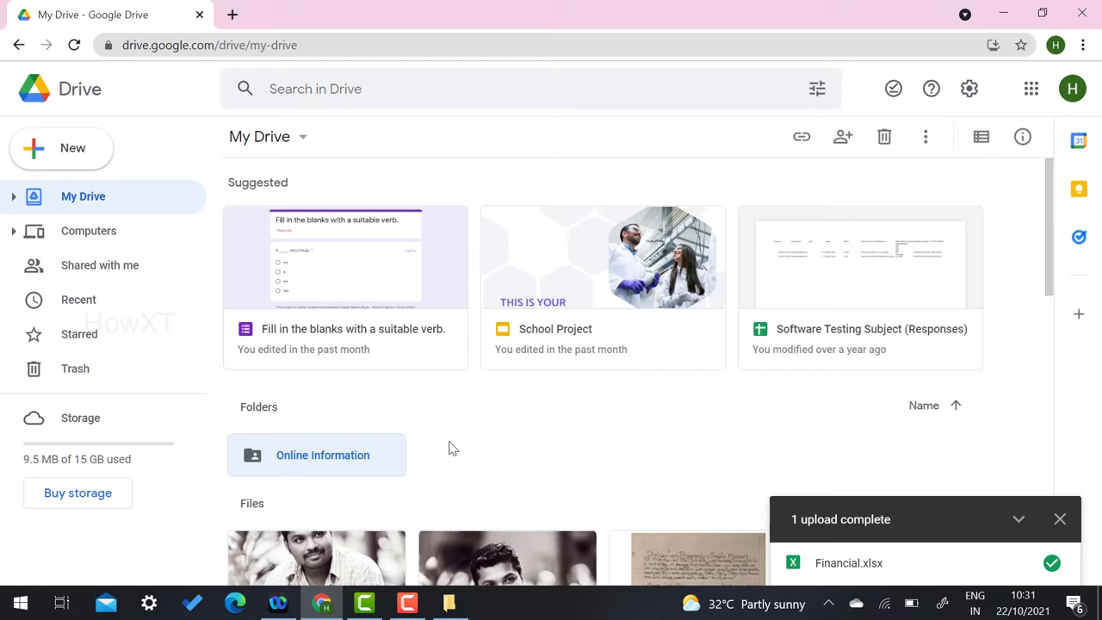
right_click(342, 461)
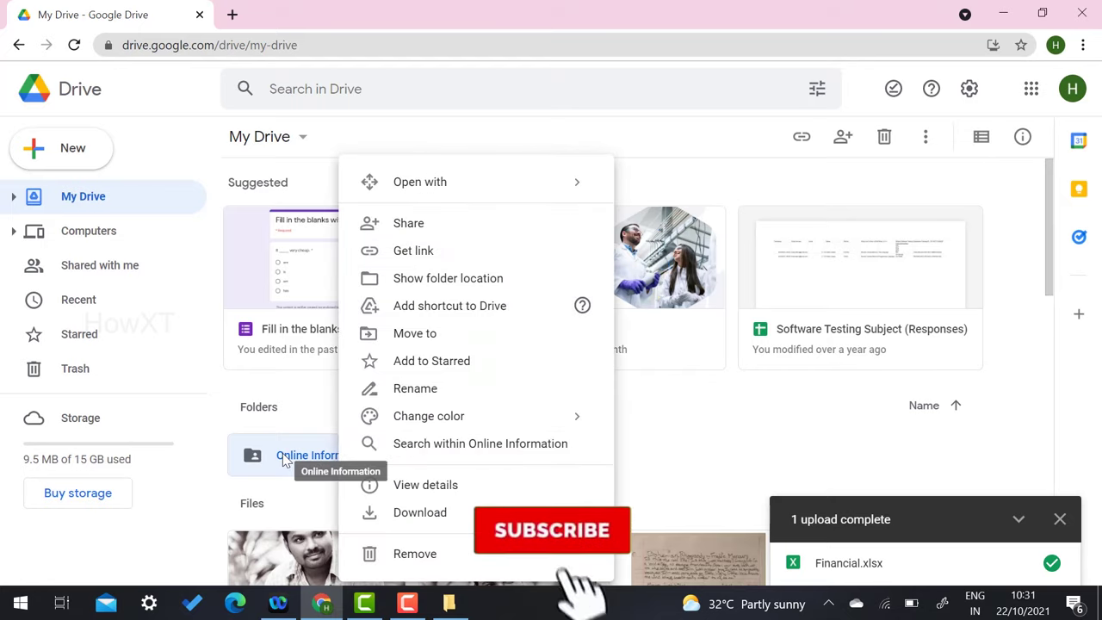
Change the Online Information folder's colour to red.
click(709, 442)
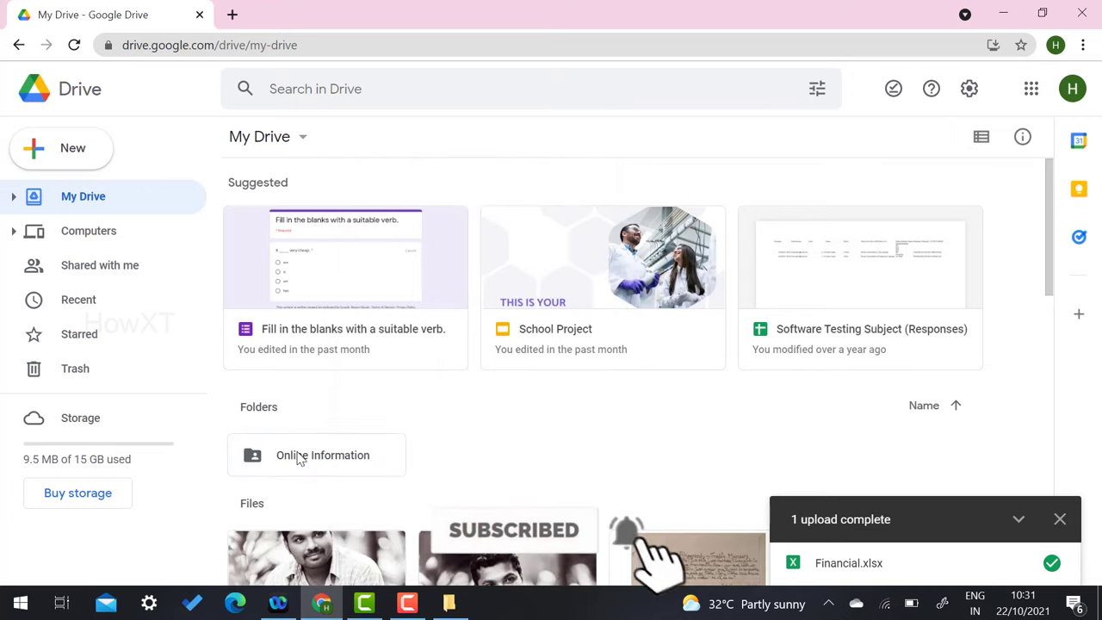
right_click(299, 459)
mouse_move(370, 421)
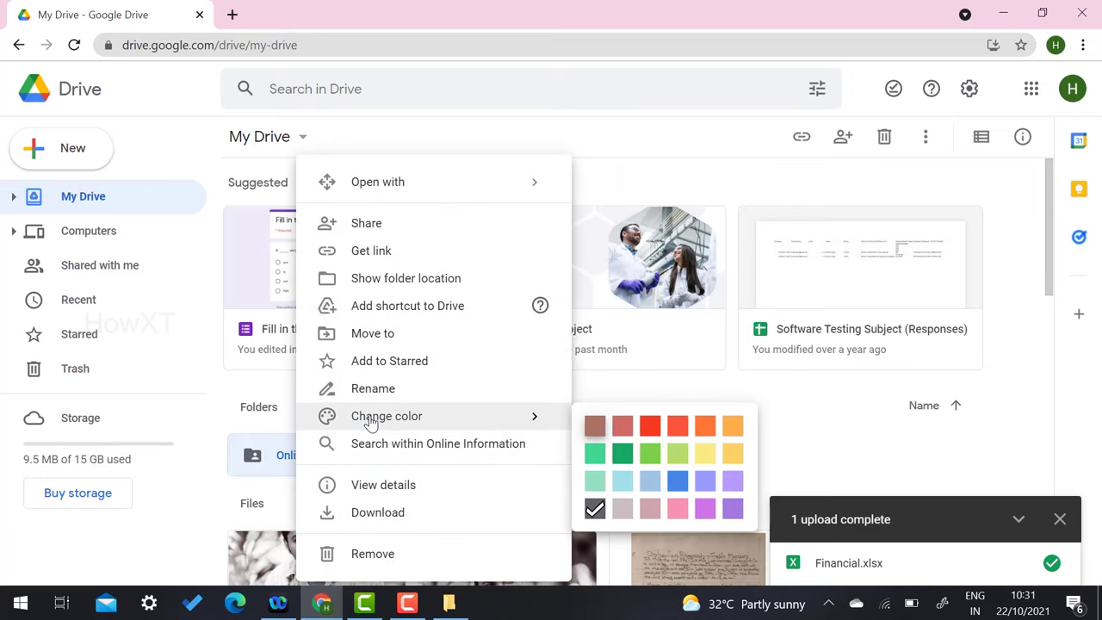
click(677, 425)
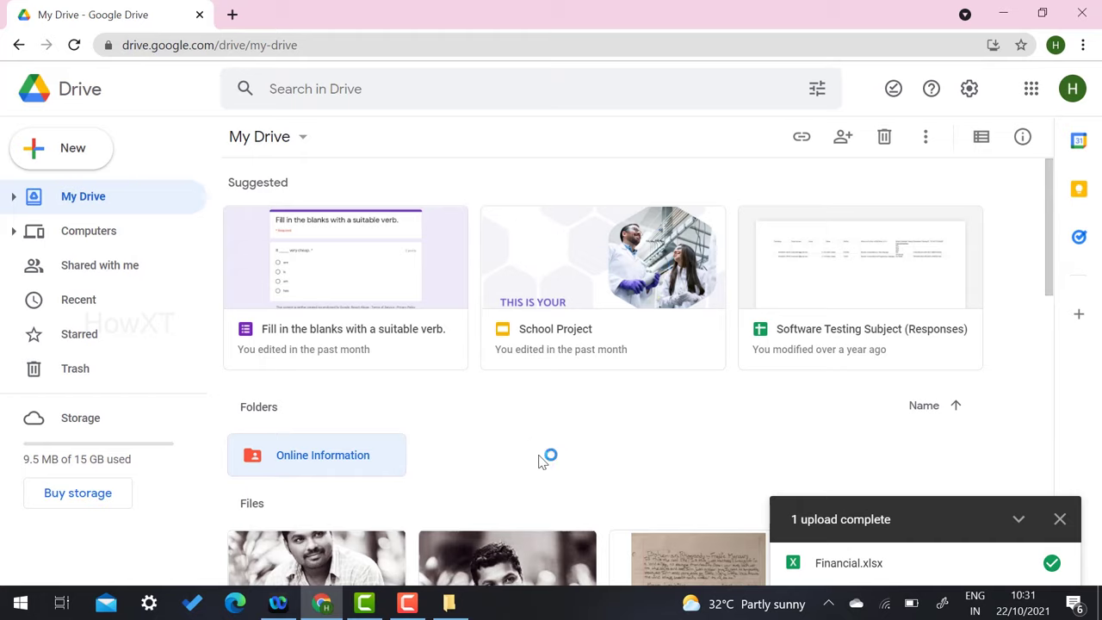
Locate the Online Information folder in My Drive and open it to show Financial.xlsx.
right_click(321, 474)
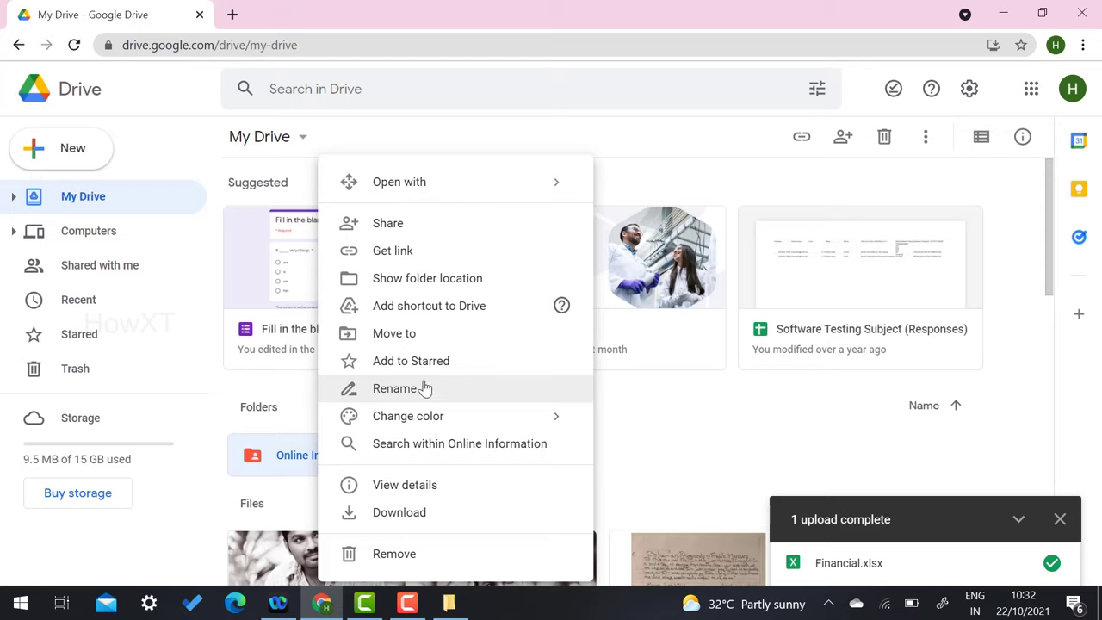
click(445, 280)
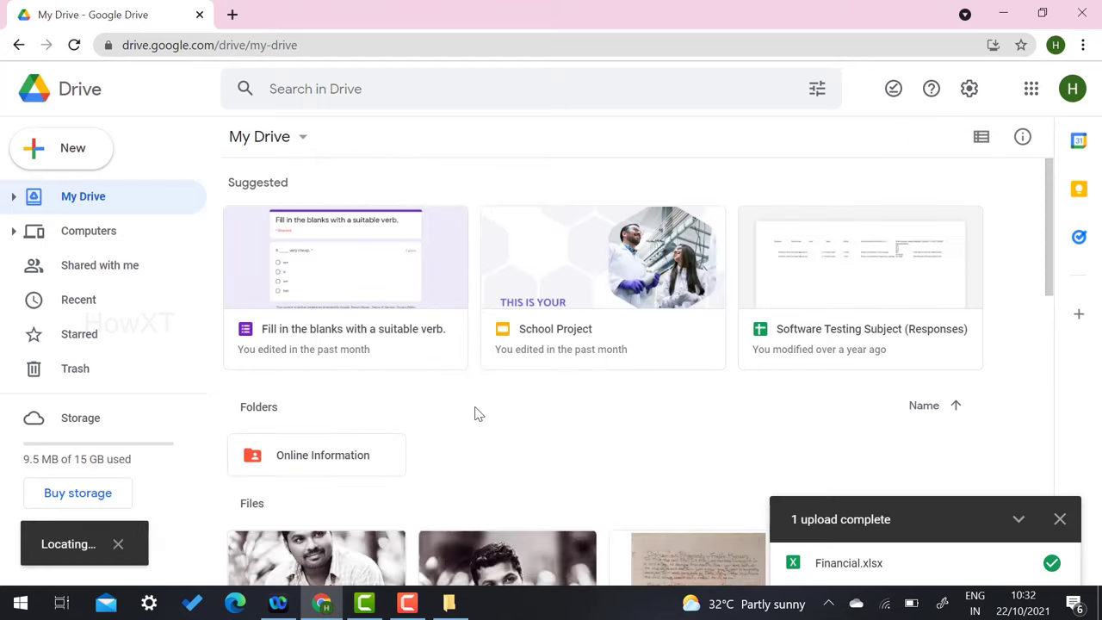
double_click(320, 319)
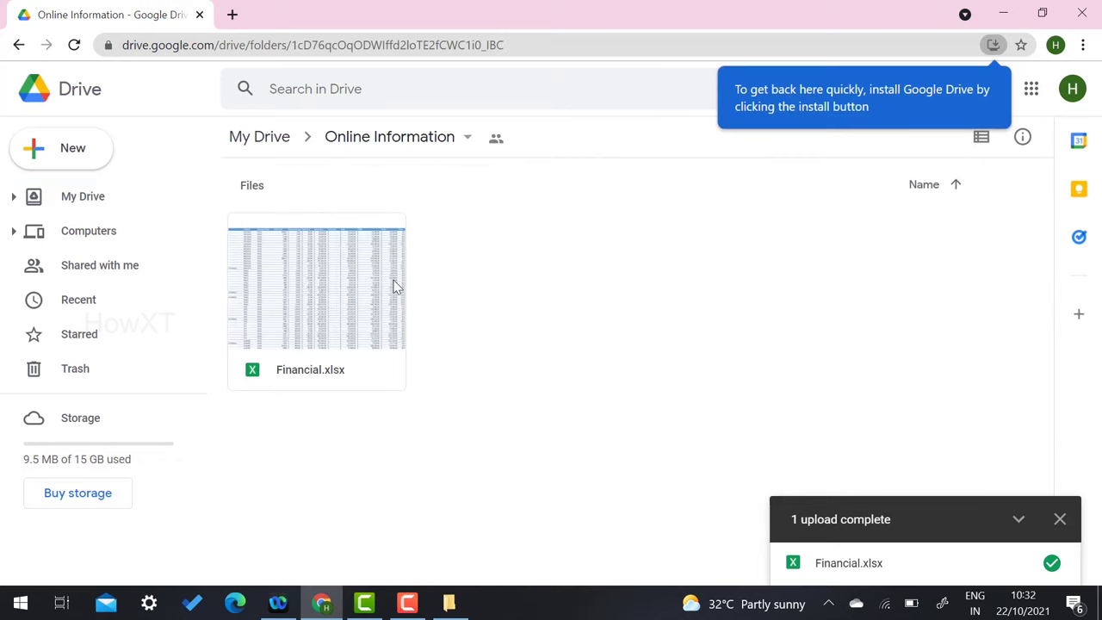
Start a separate Google Chrome window under the second profile.
key(super)
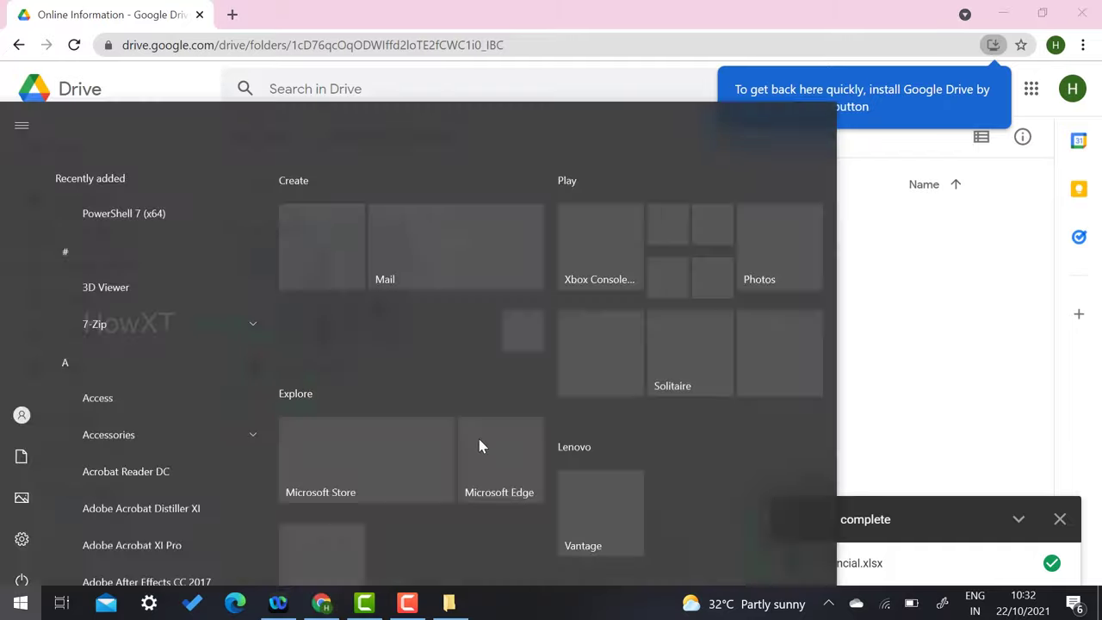
text(chro)
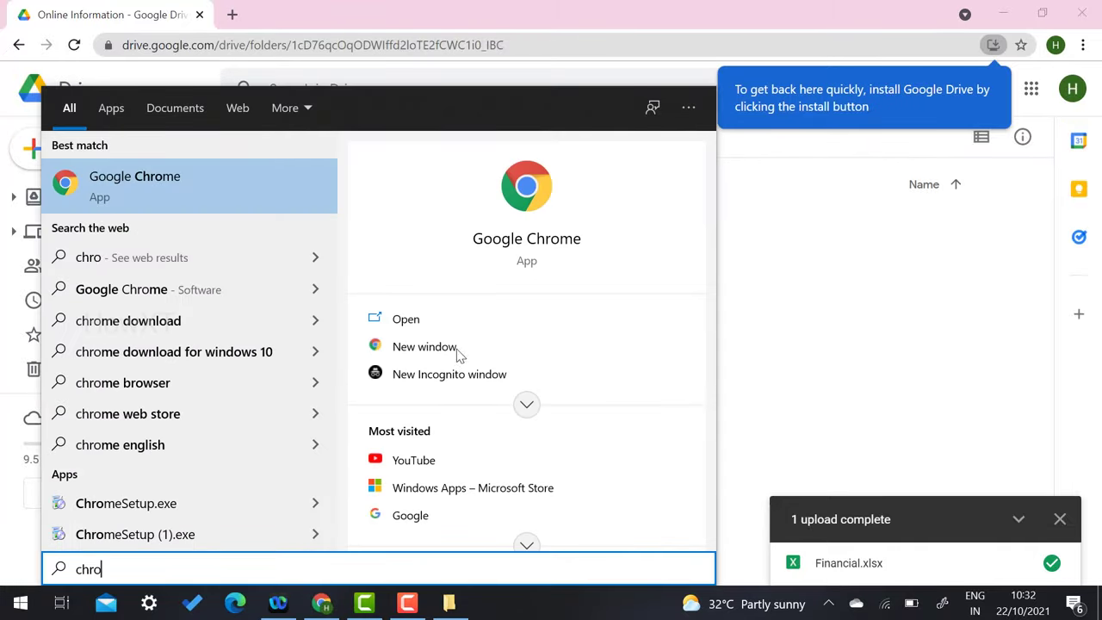
click(139, 183)
click(637, 254)
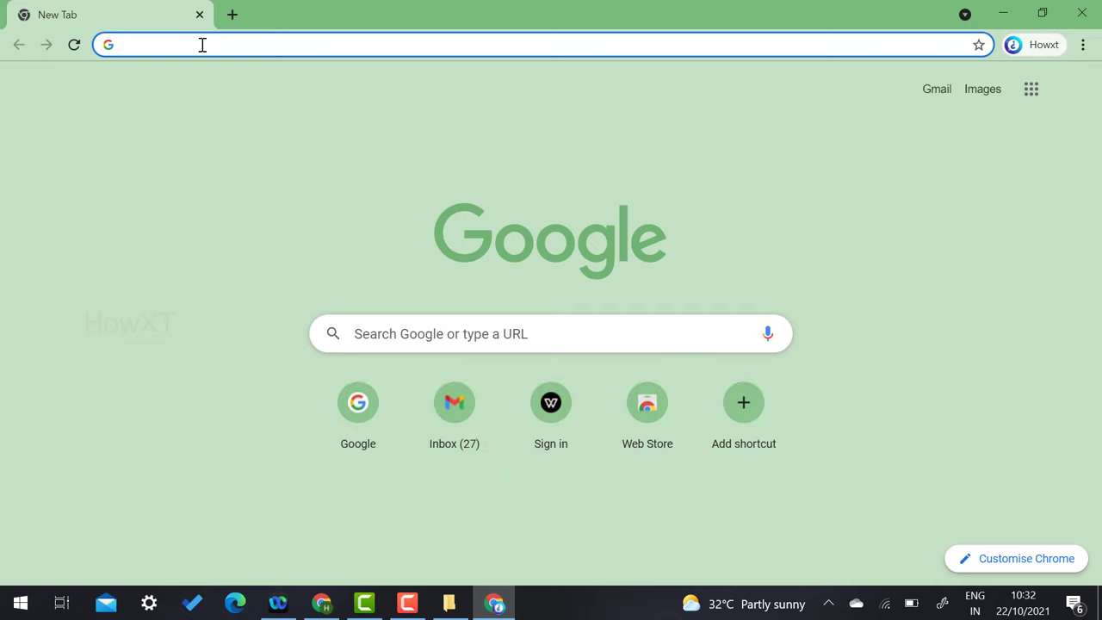
Open the copied Online Information folder link in the second Chrome profile.
key(ctrl+v)
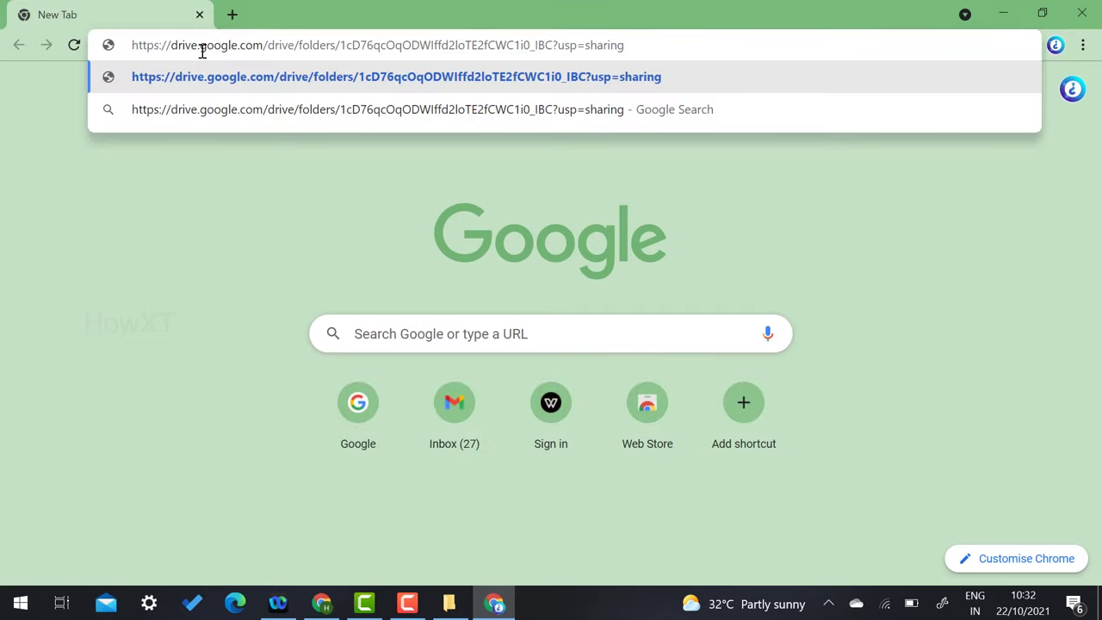
key(Return)
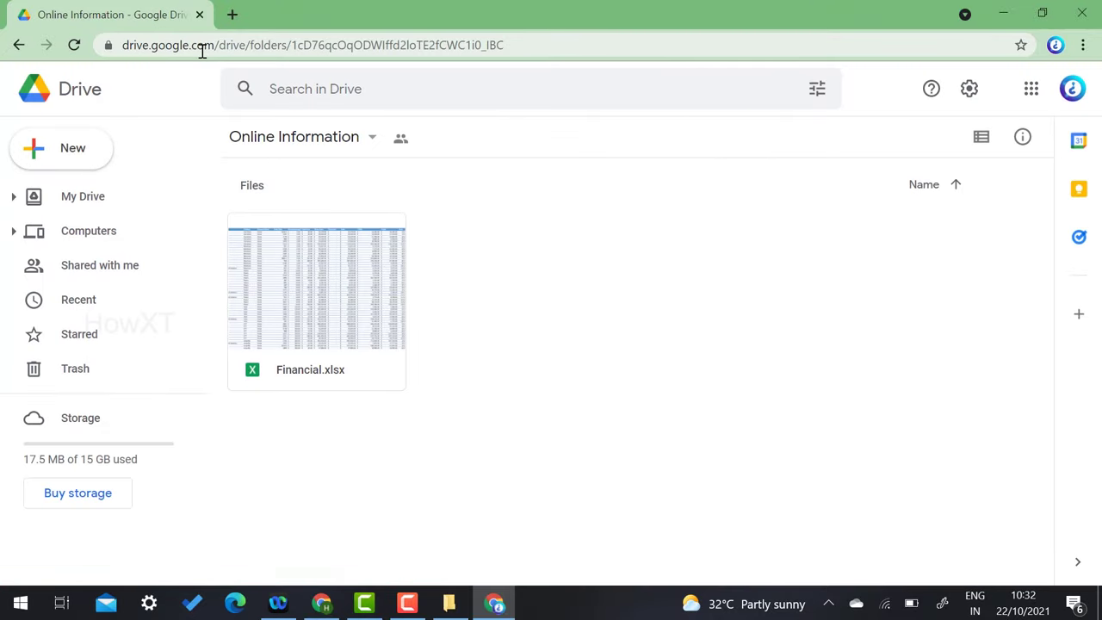
right_click(575, 247)
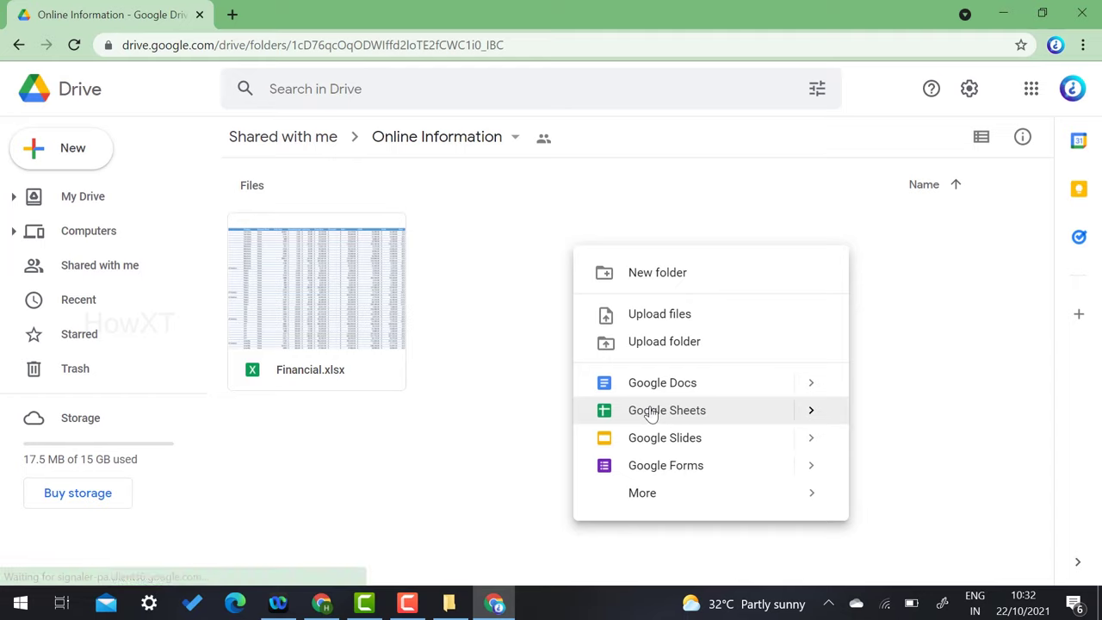
Create a blank Google Sheets spreadsheet in the shared Online Information folder from the second account.
mouse_move(725, 413)
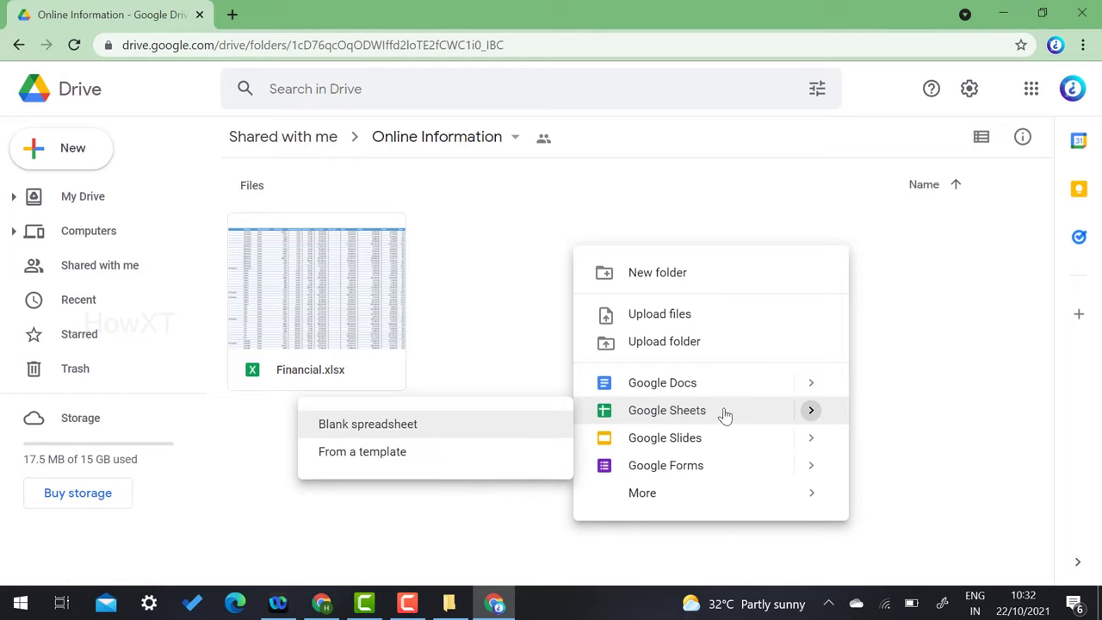
click(361, 437)
click(663, 364)
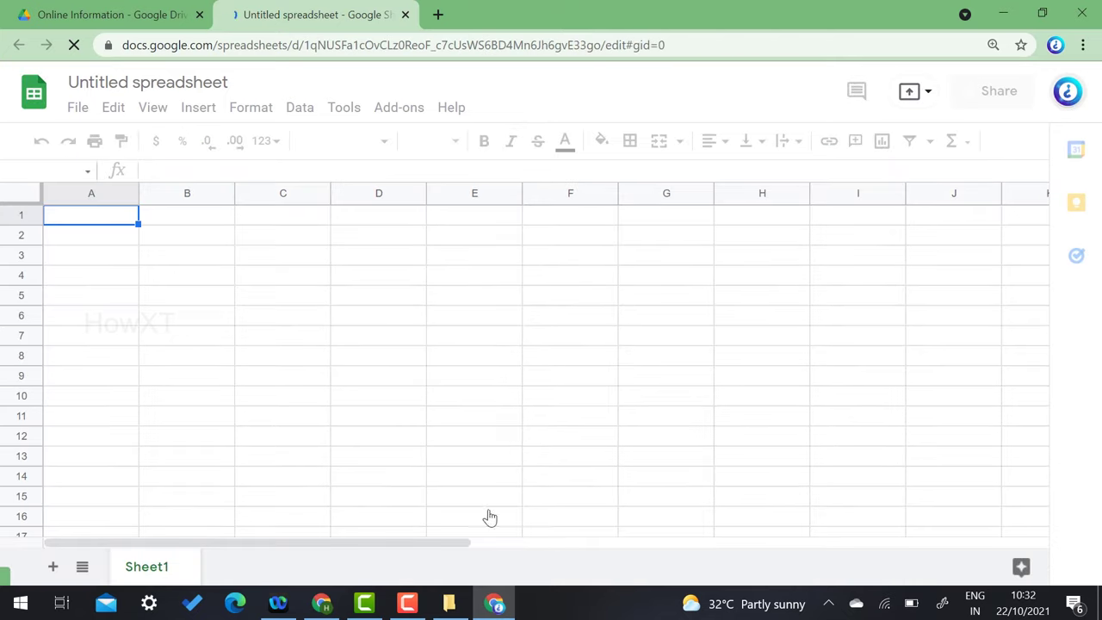
Reload the owner's Online Information folder page, then return to the new untitled spreadsheet.
click(322, 602)
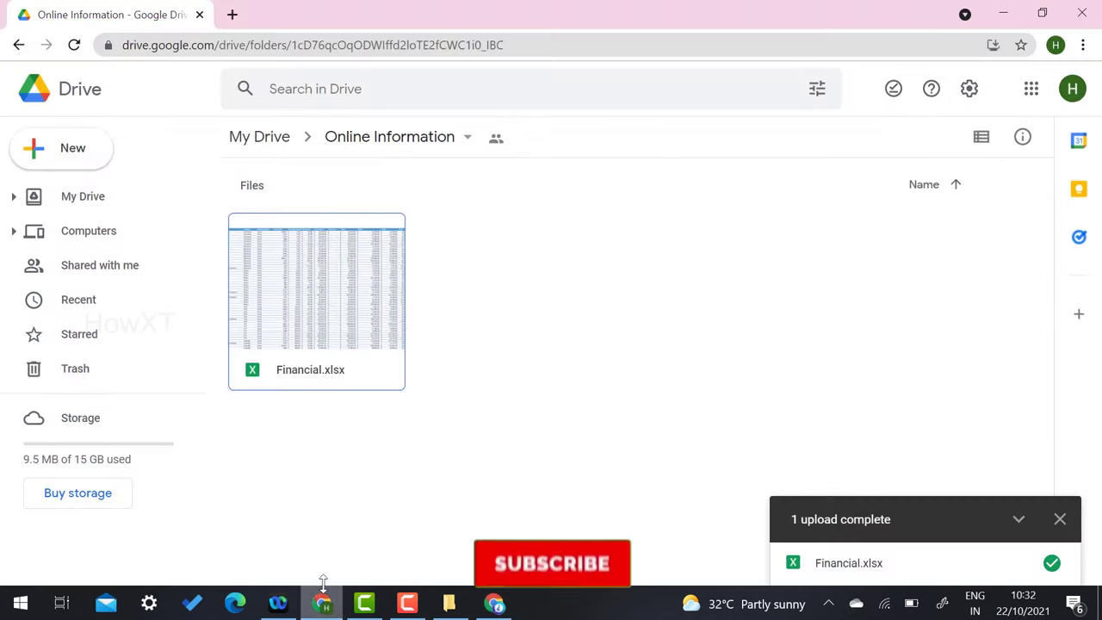
right_click(576, 271)
click(525, 251)
click(279, 44)
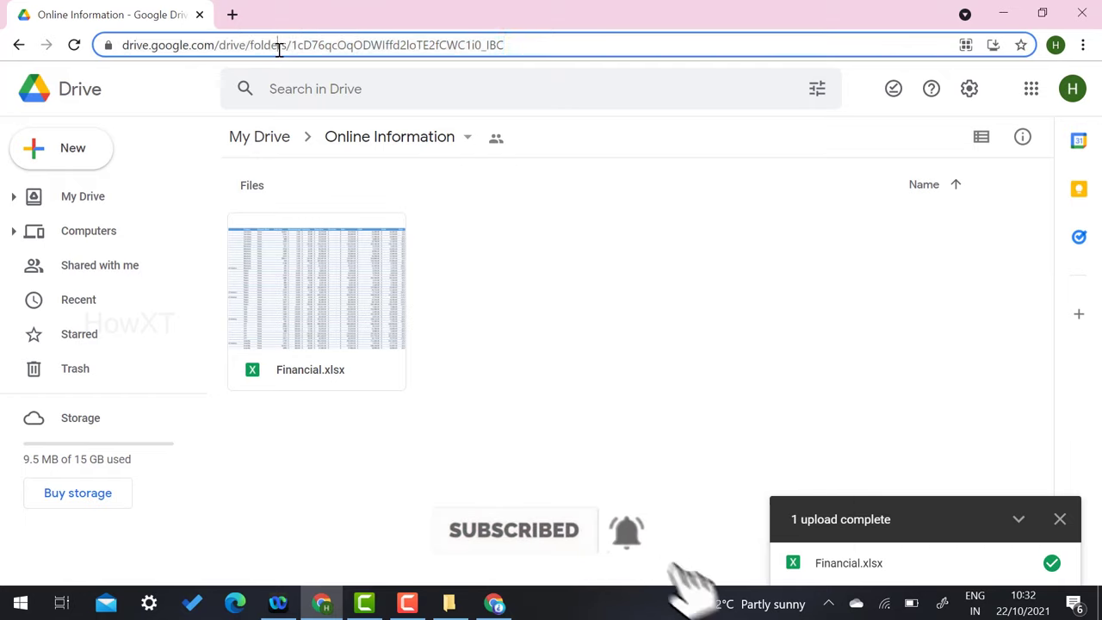
key(Return)
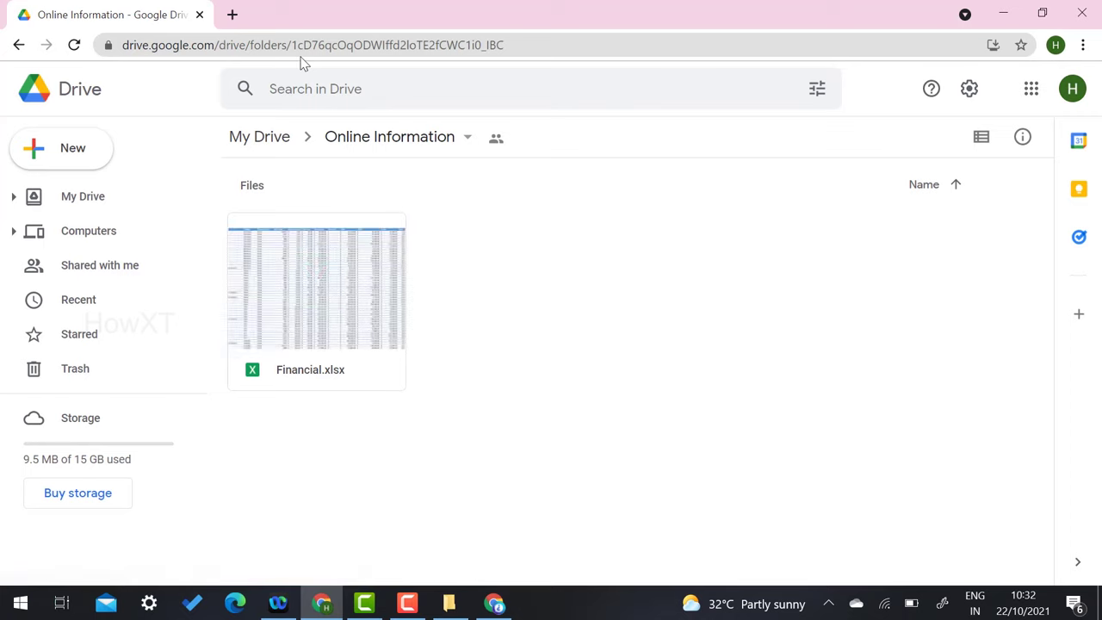
key(shift+s)
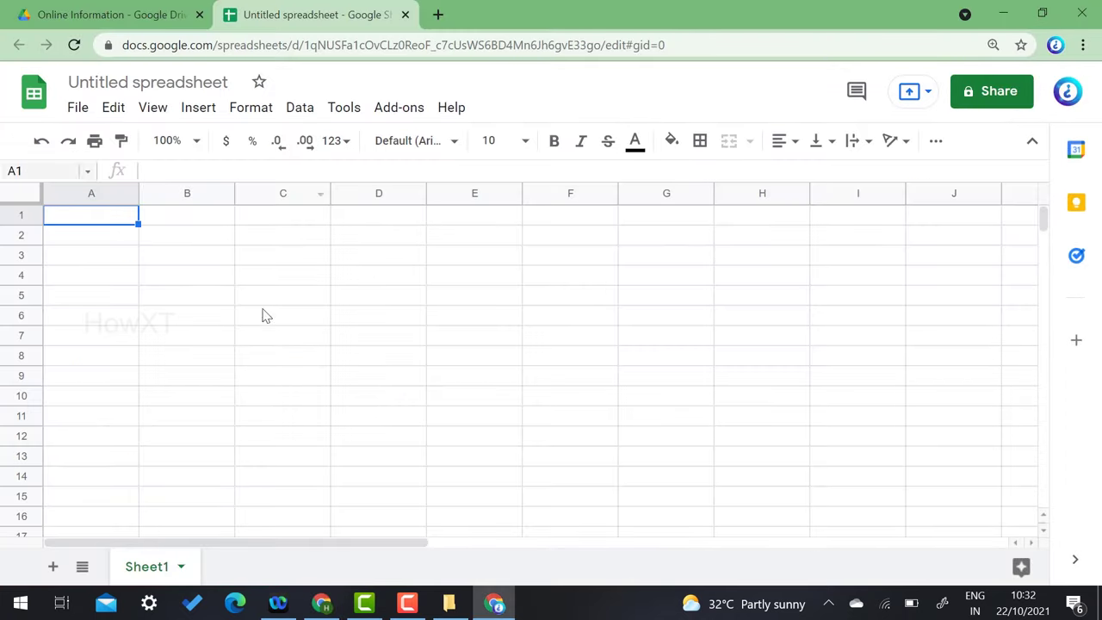
Rename the untitled spreadsheet to 'test'.
click(160, 80)
text(test)
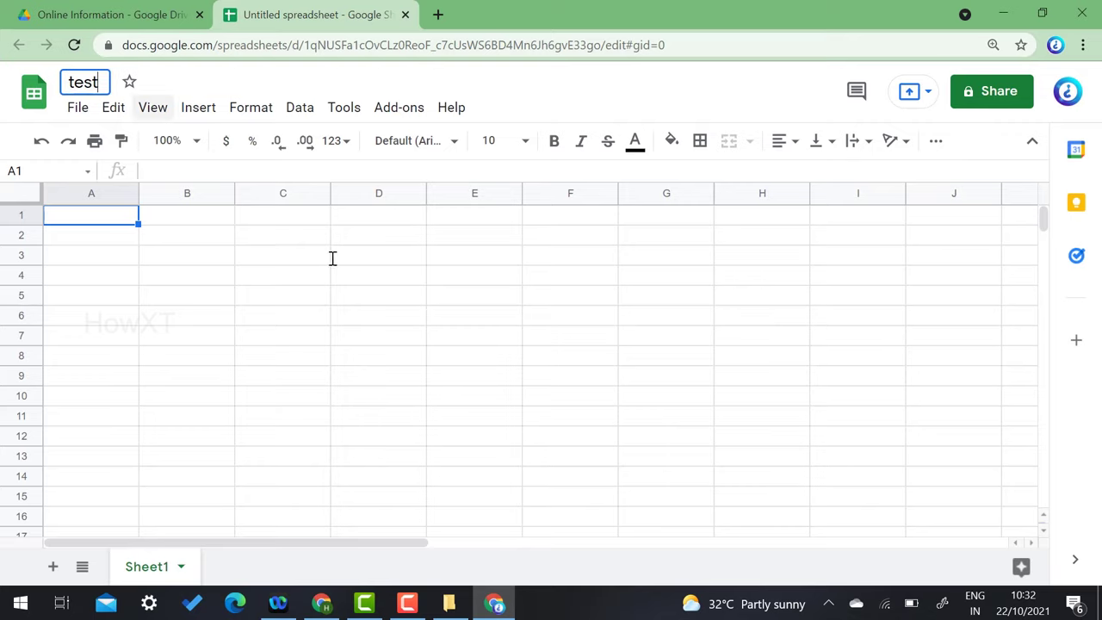
click(603, 416)
Switch between the test sheet and Drive, ending on the owner's Online Information window.
click(99, 14)
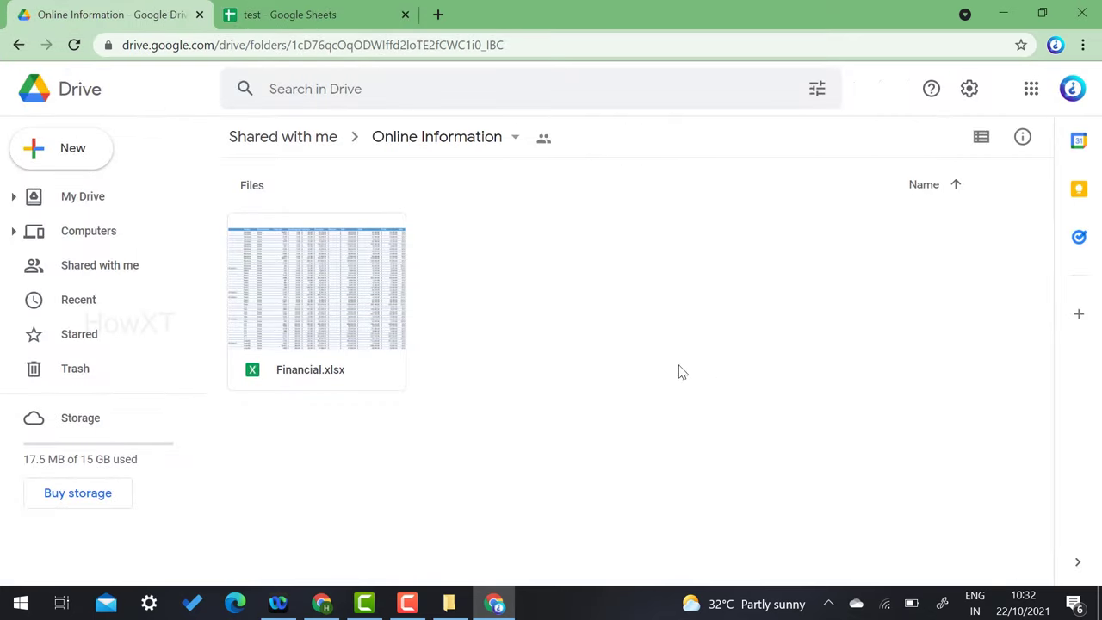
right_click(536, 270)
click(301, 14)
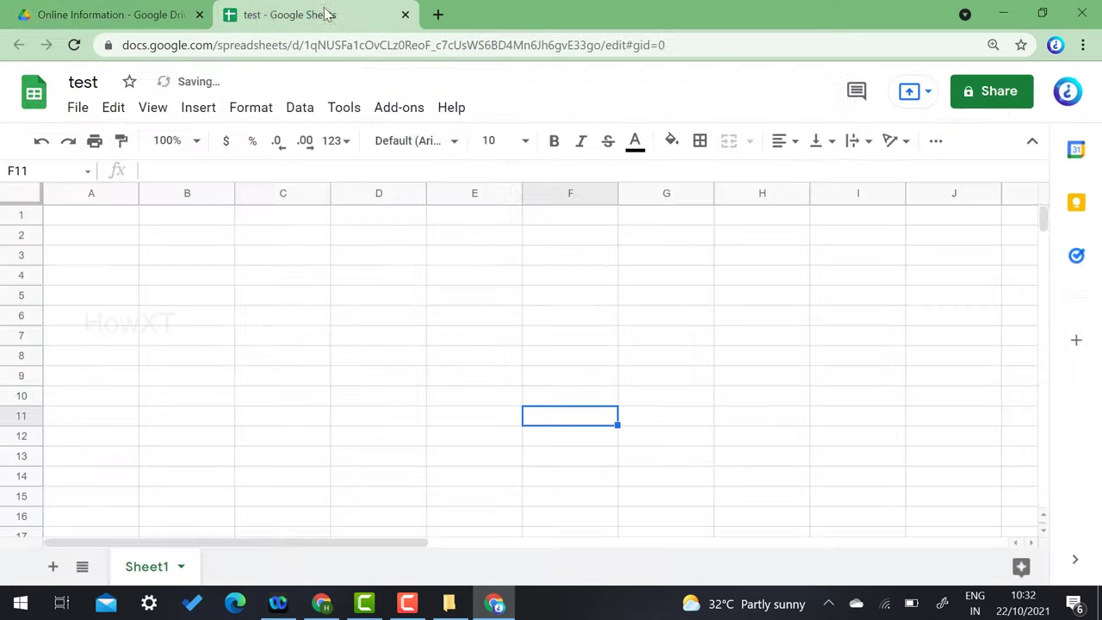
click(99, 11)
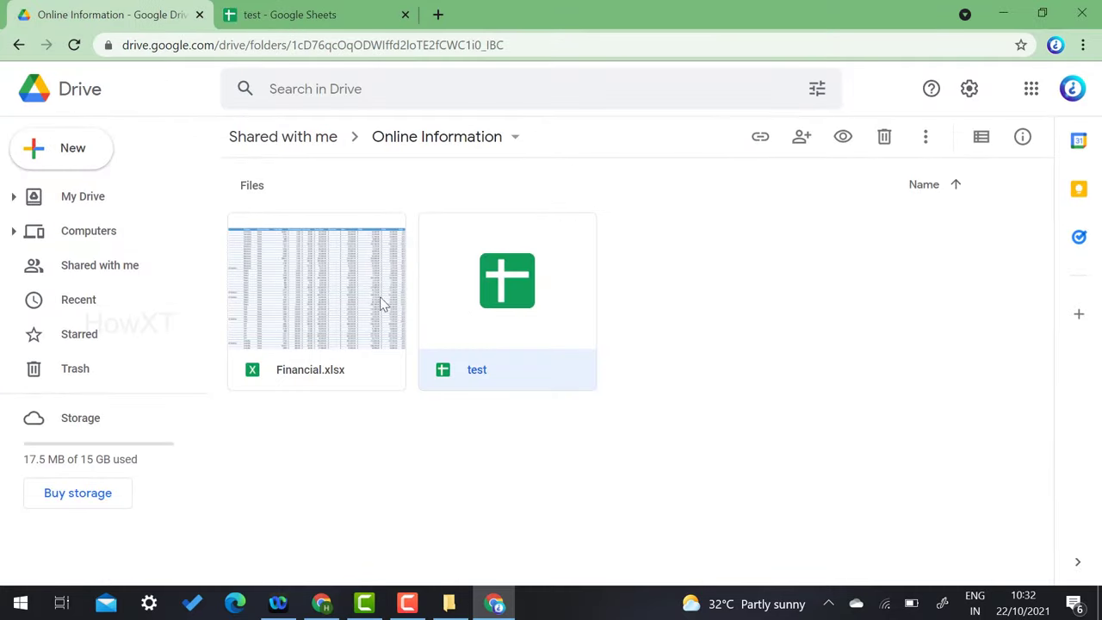
click(321, 605)
Reload the owner's Online Information folder to see the test sheet, then return to My Drive.
right_click(585, 296)
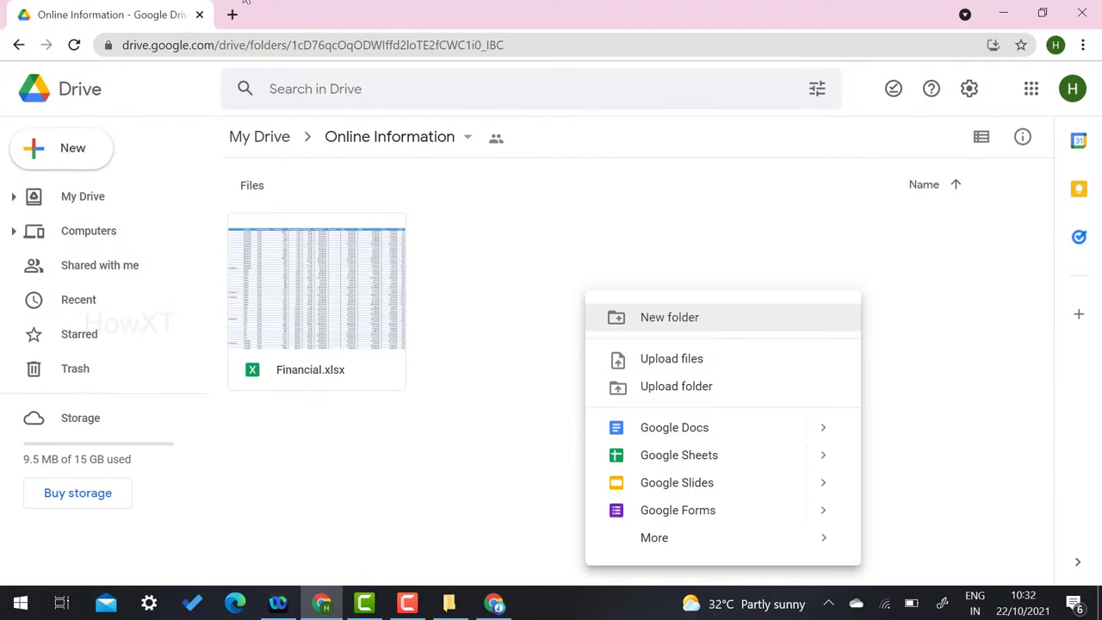
click(323, 45)
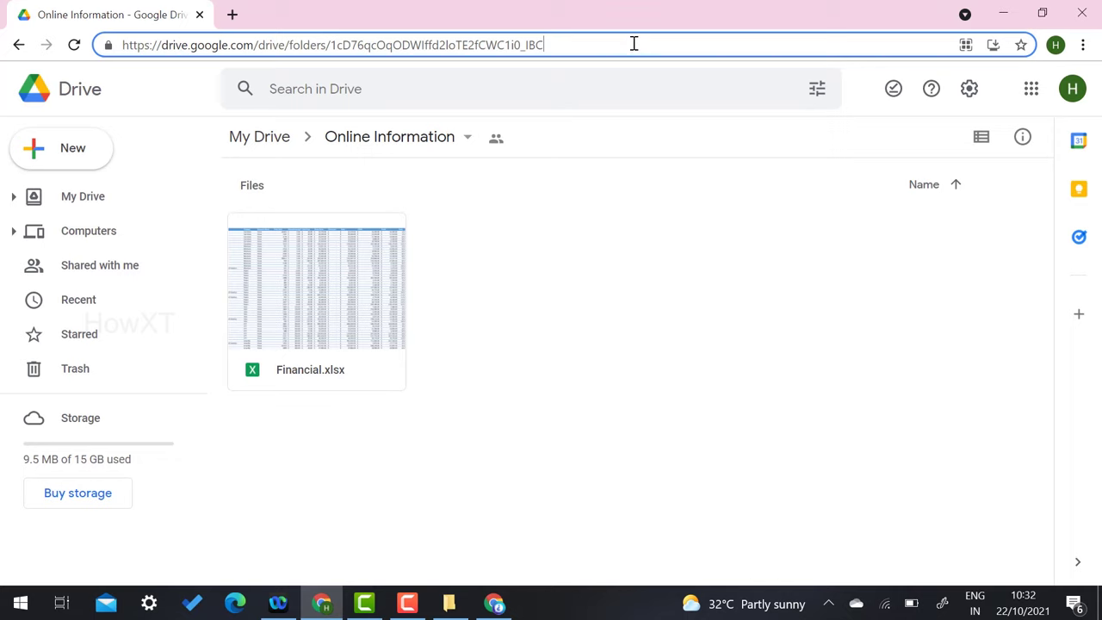
key(Return)
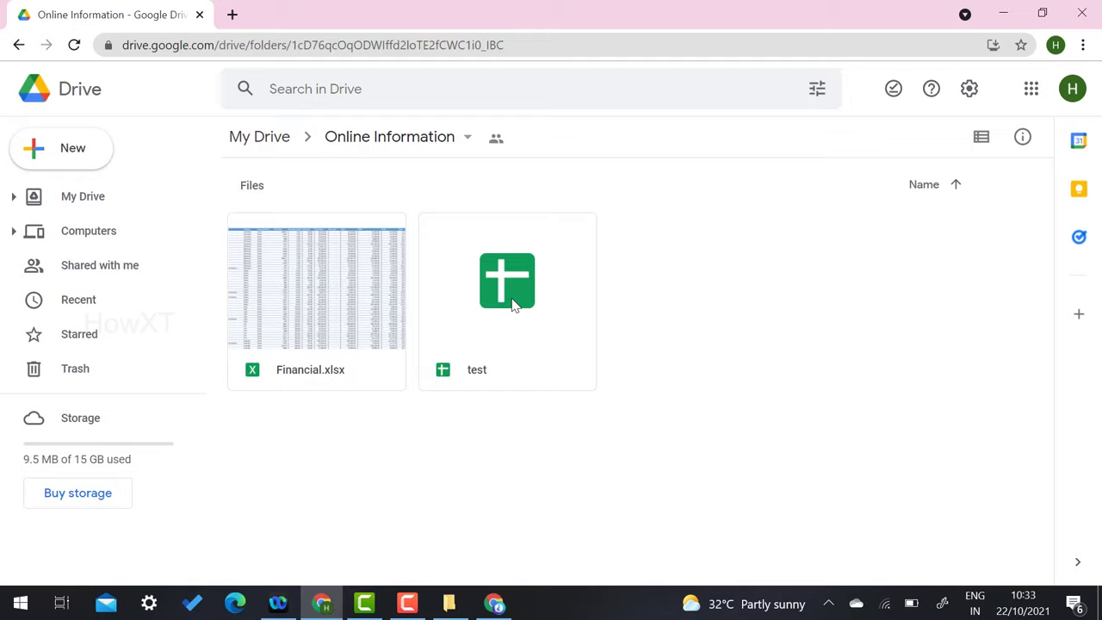
click(86, 196)
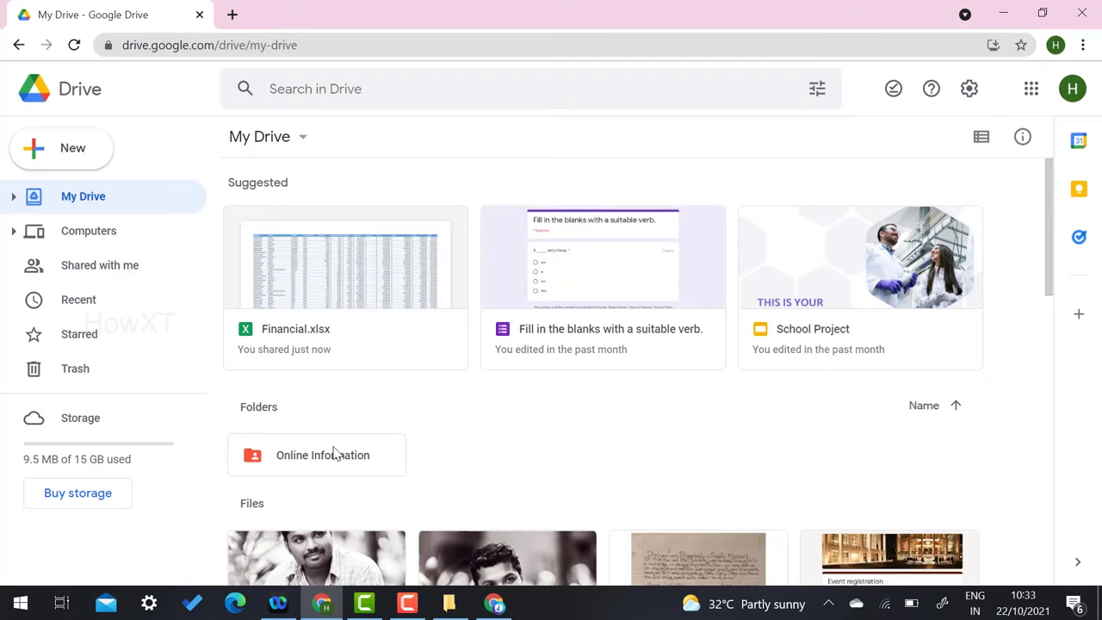
Change the Online Information folder's link access from Anyone with the link to Restricted.
right_click(335, 458)
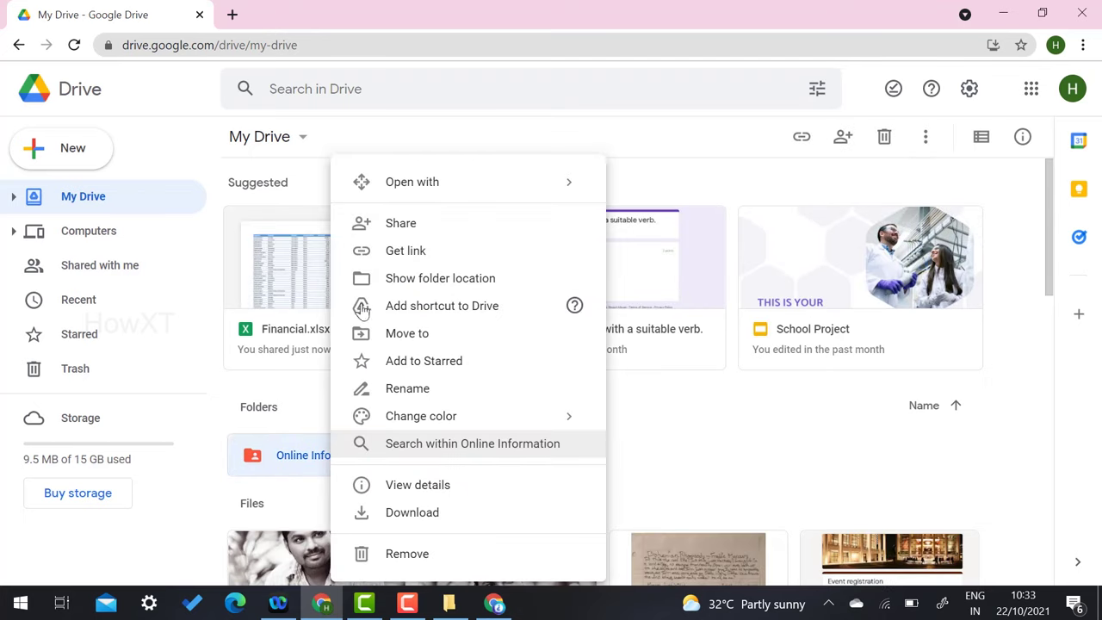
click(420, 250)
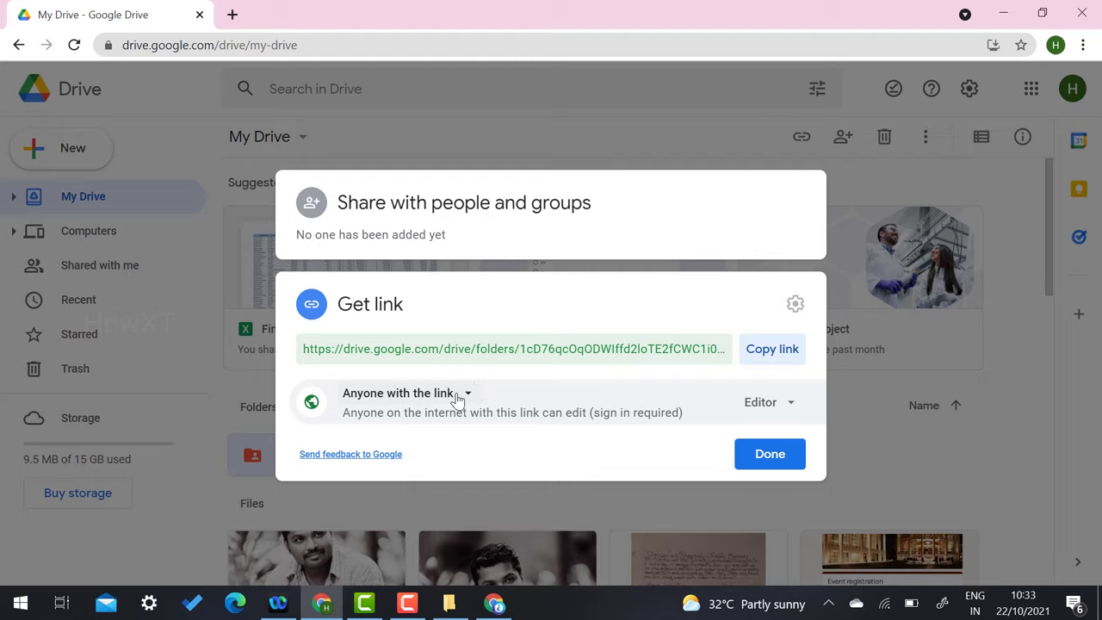
click(455, 393)
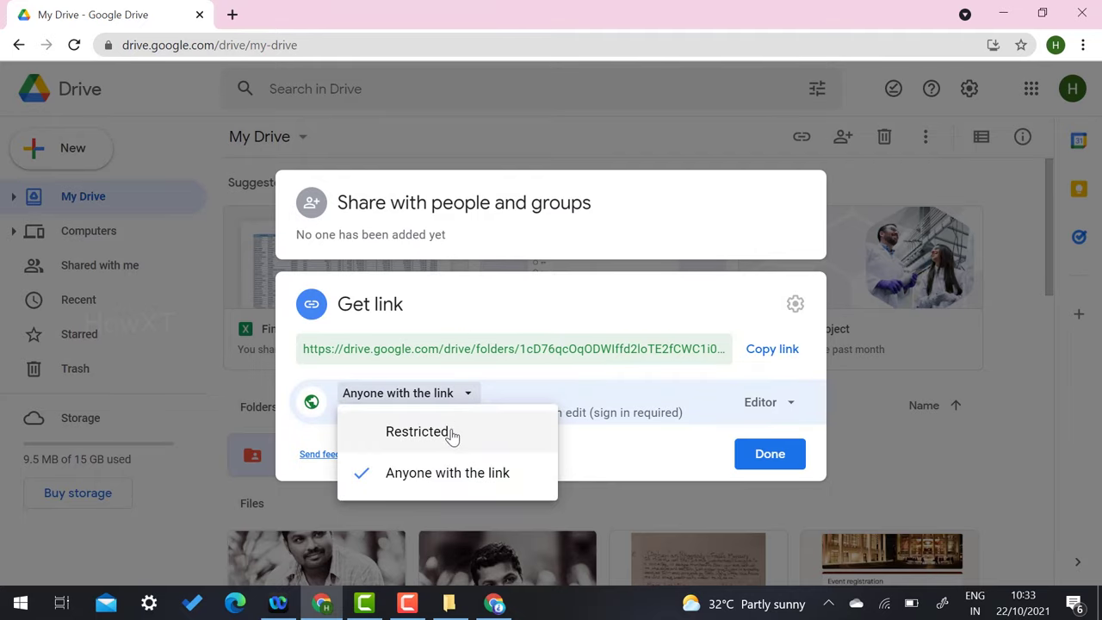
click(449, 432)
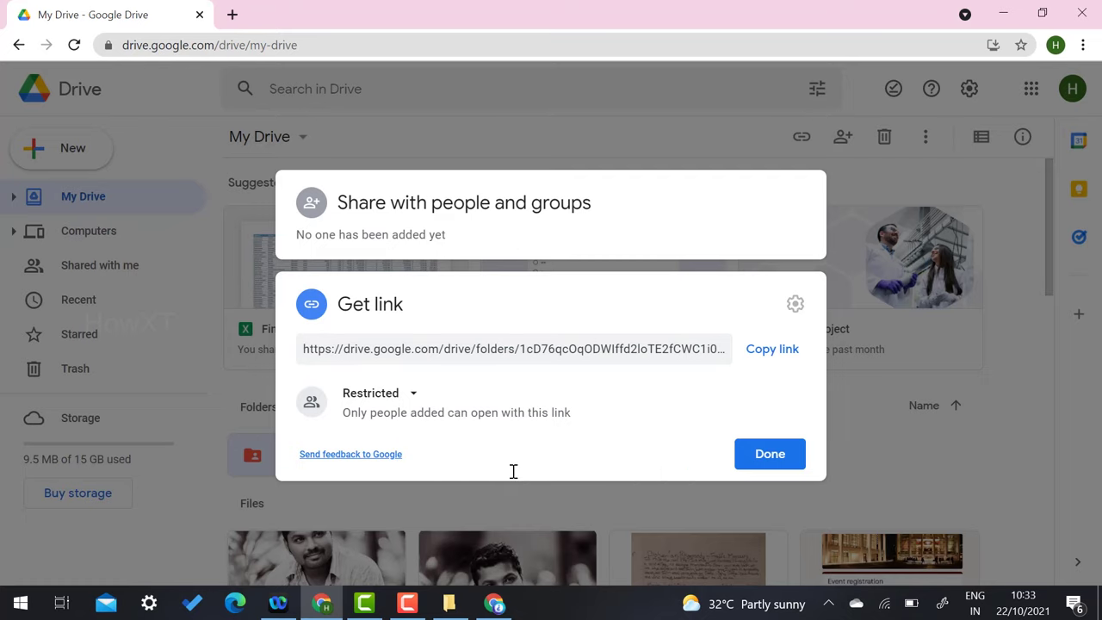
key(Escape)
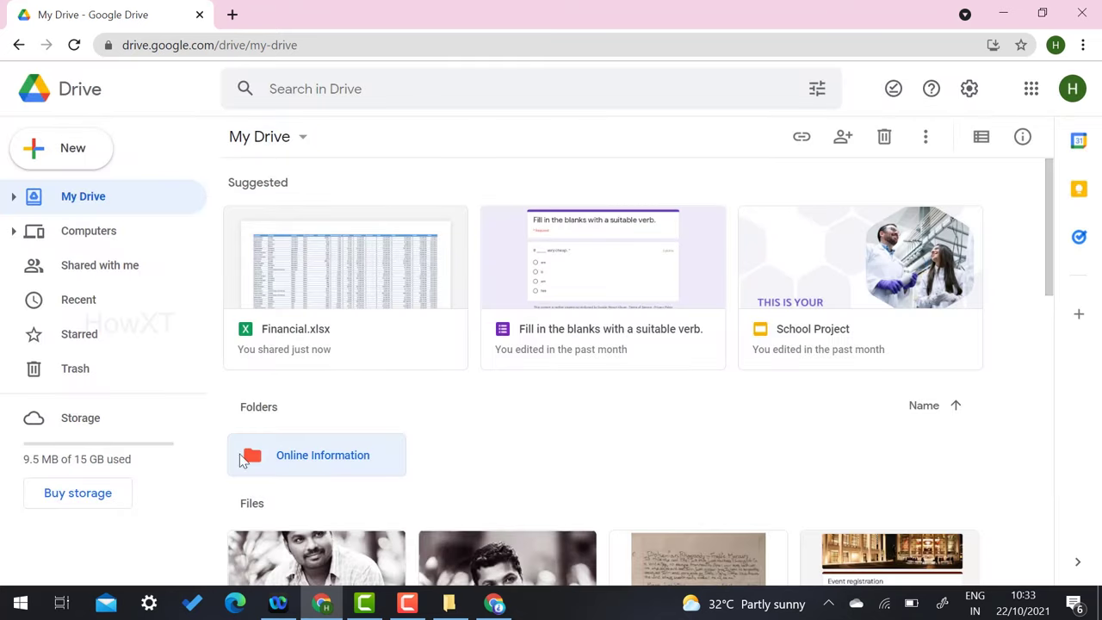
Dismiss the second account's Can't find folder message, then bring up the owner's Online Information folder actions.
click(495, 600)
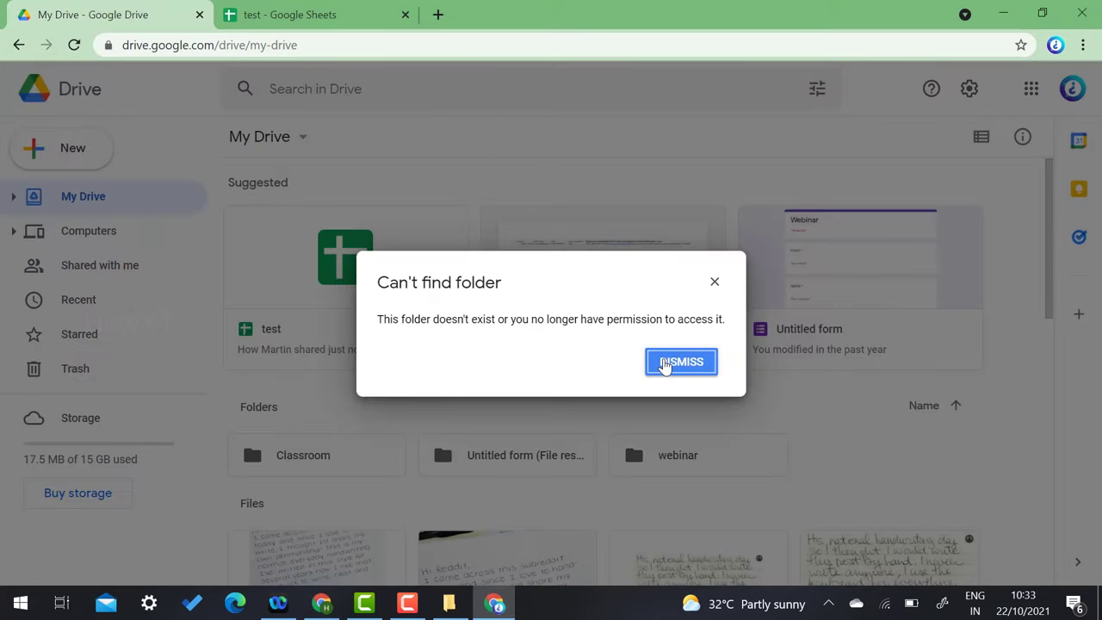
click(681, 362)
key(alt+Tab)
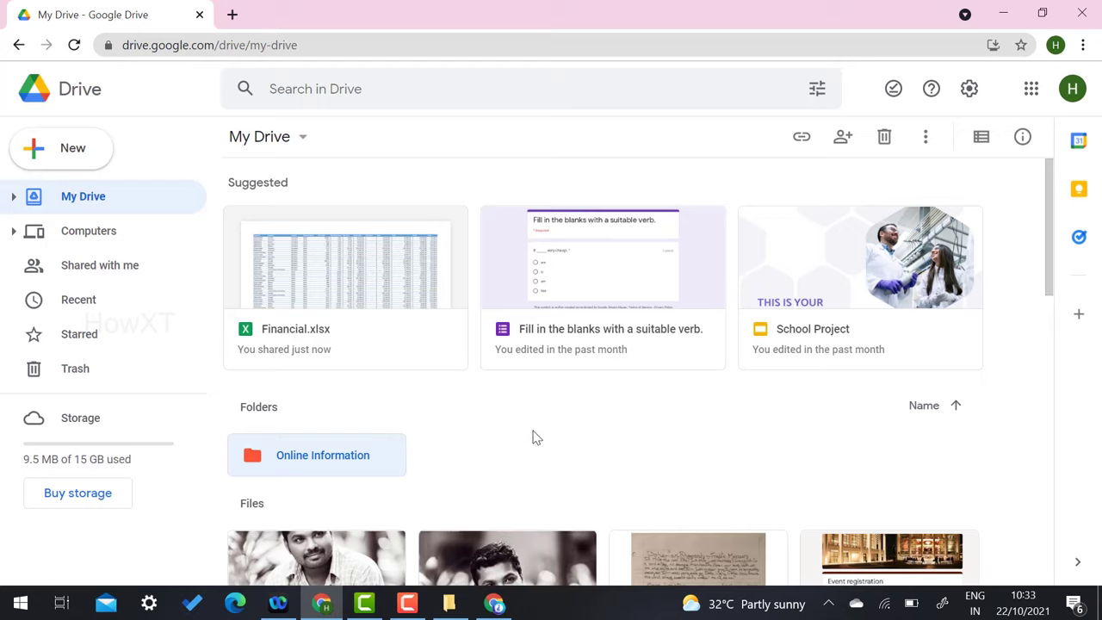
right_click(304, 457)
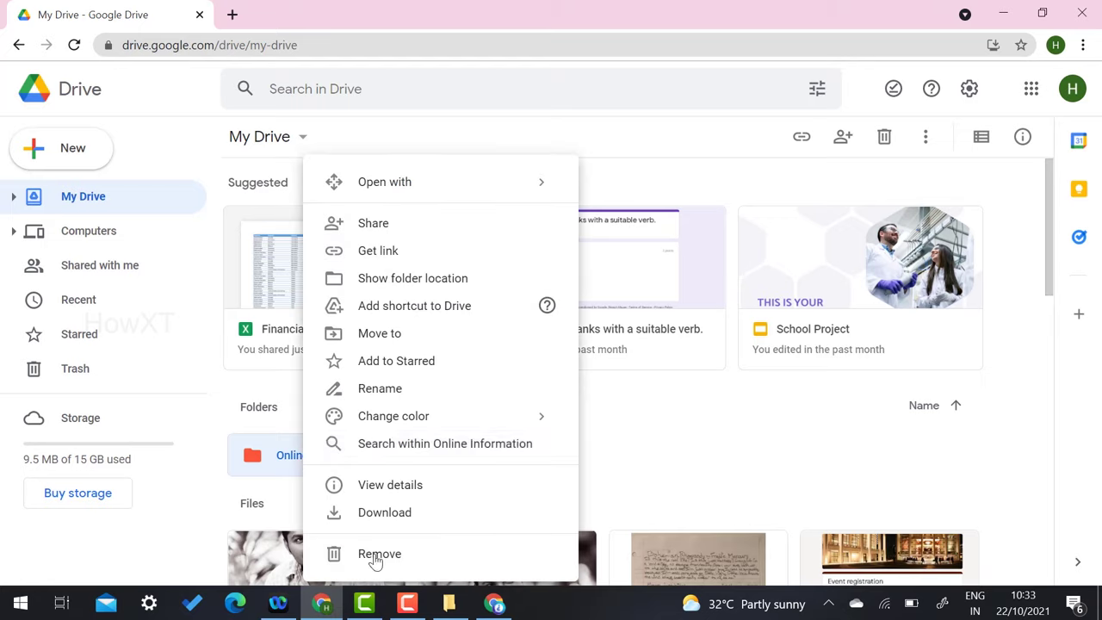